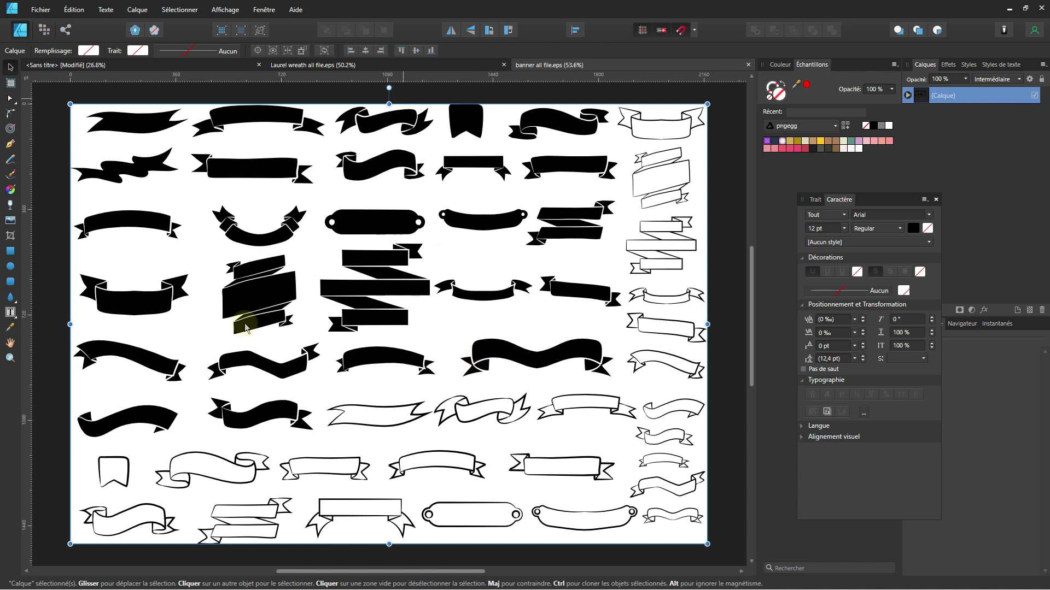
# Show the Contenus studio panel and look through its list of asset categories
pyautogui.click(232, 17)
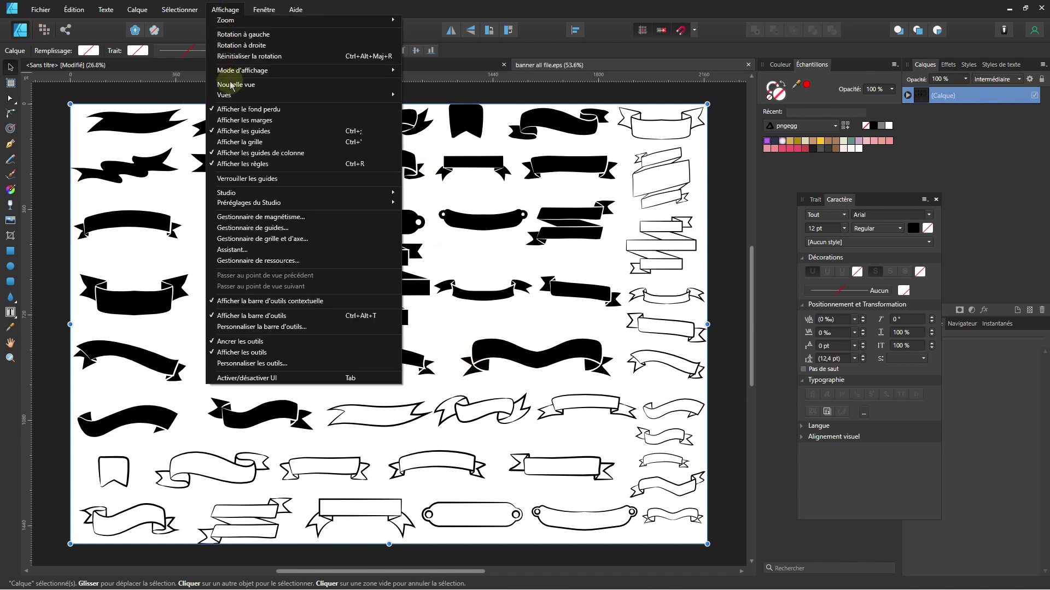
pyautogui.moveTo(241, 193)
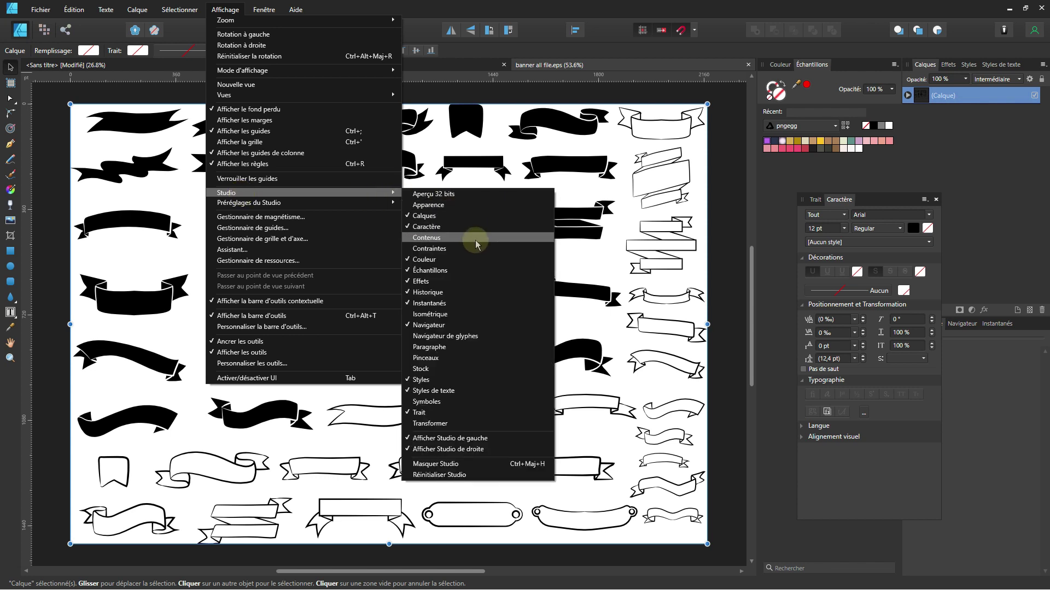
pyautogui.click(425, 238)
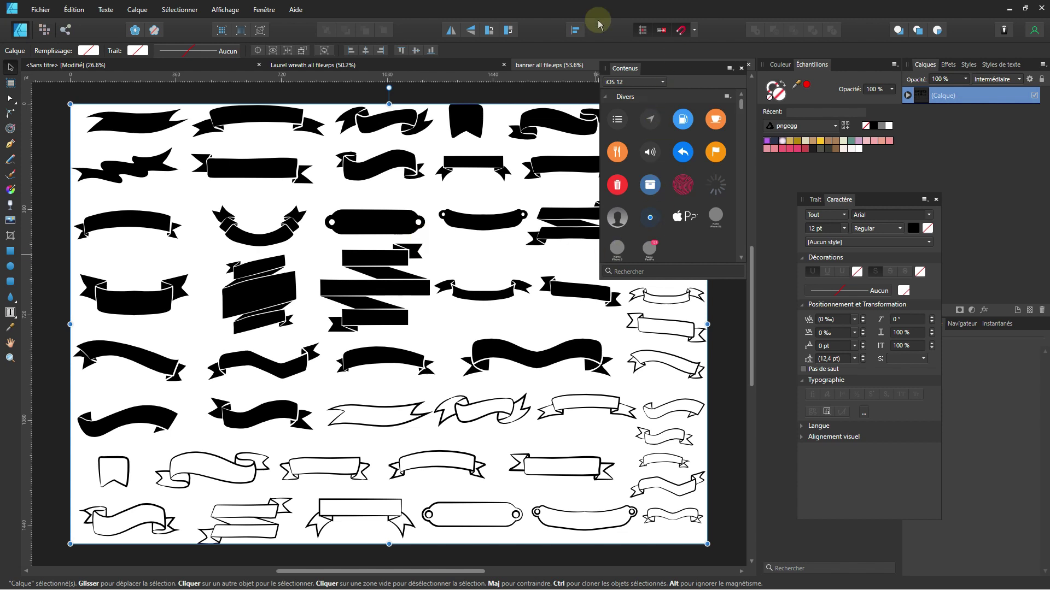
pyautogui.click(639, 85)
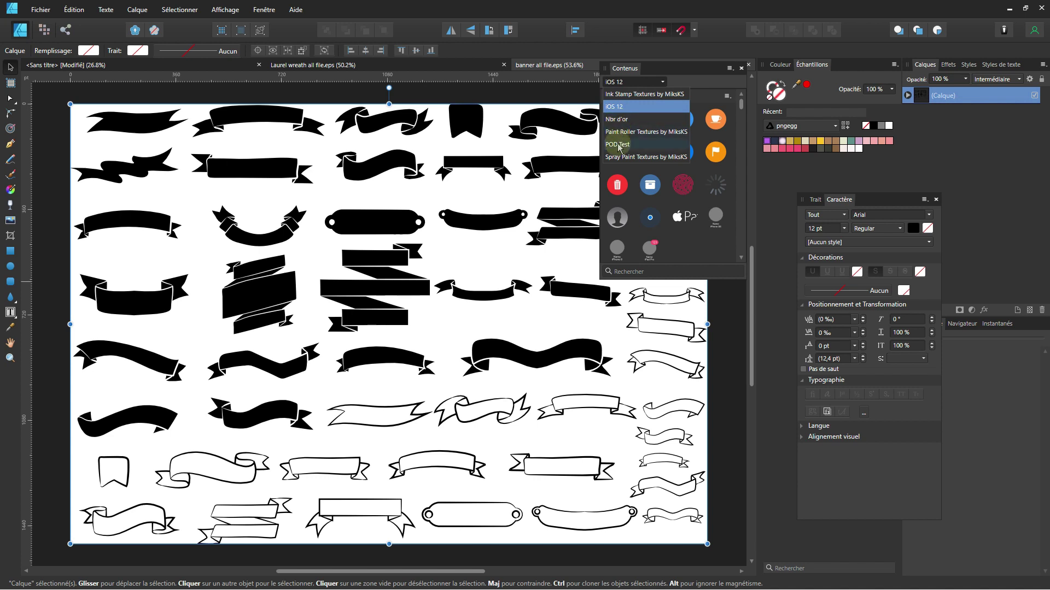
pyautogui.click(687, 81)
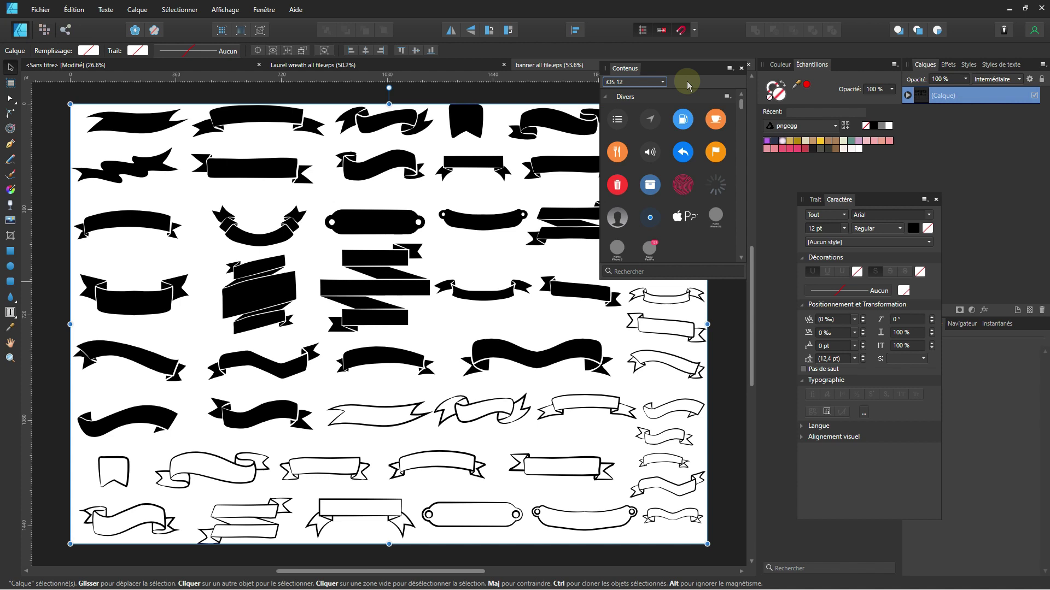
# Create a new asset category and rename it POD
pyautogui.click(729, 69)
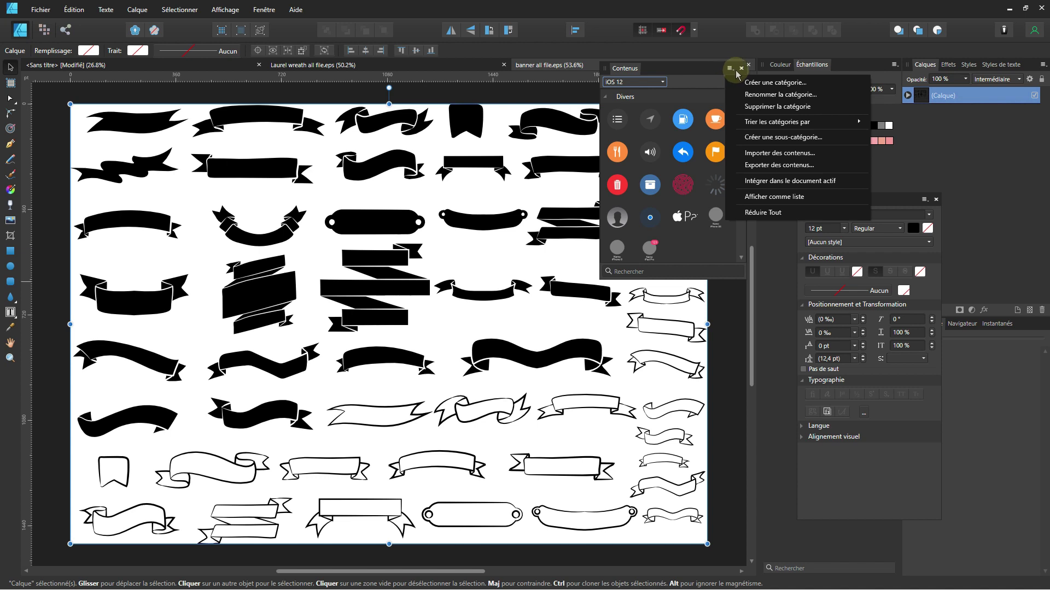
pyautogui.click(755, 88)
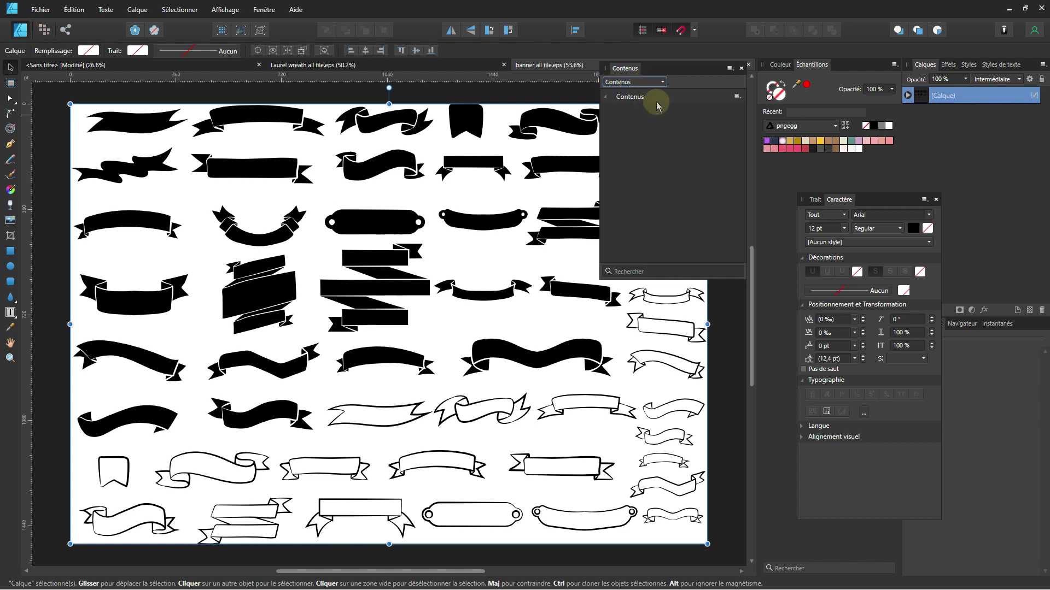
pyautogui.click(729, 68)
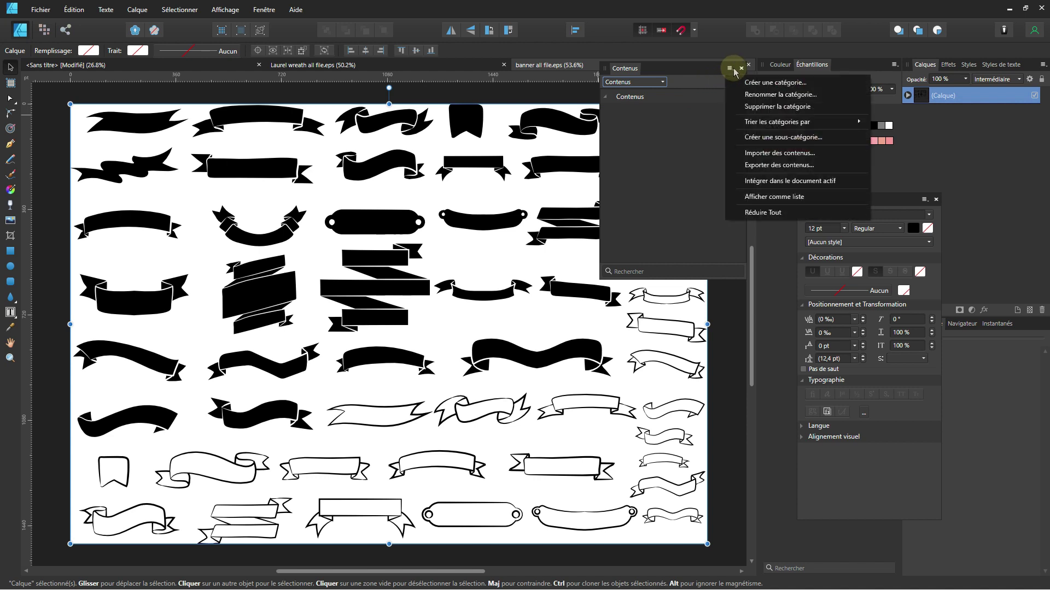
pyautogui.click(747, 96)
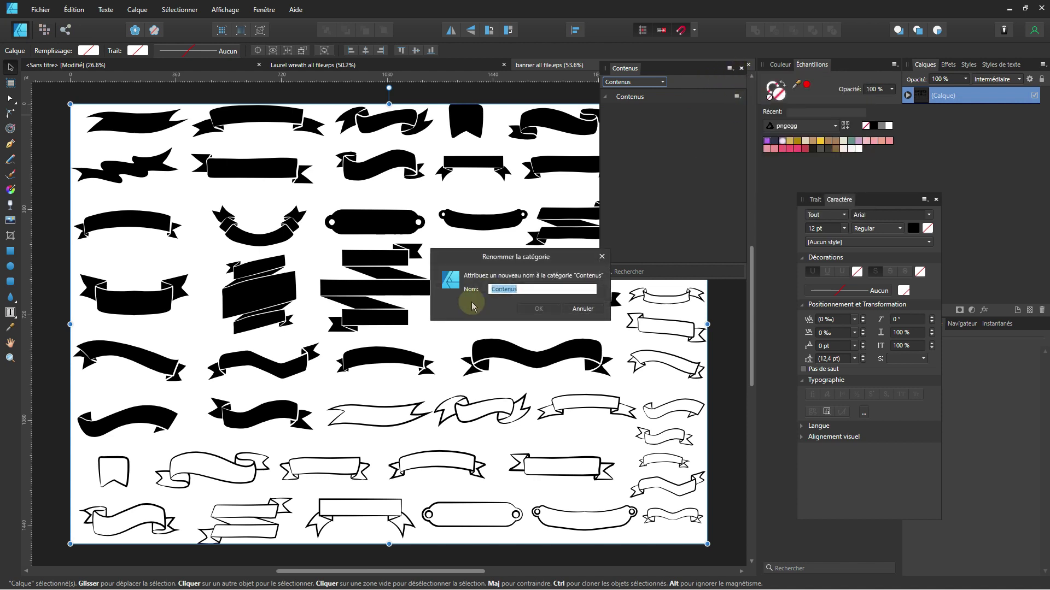
pyautogui.write('POD')
pyautogui.press('Return')
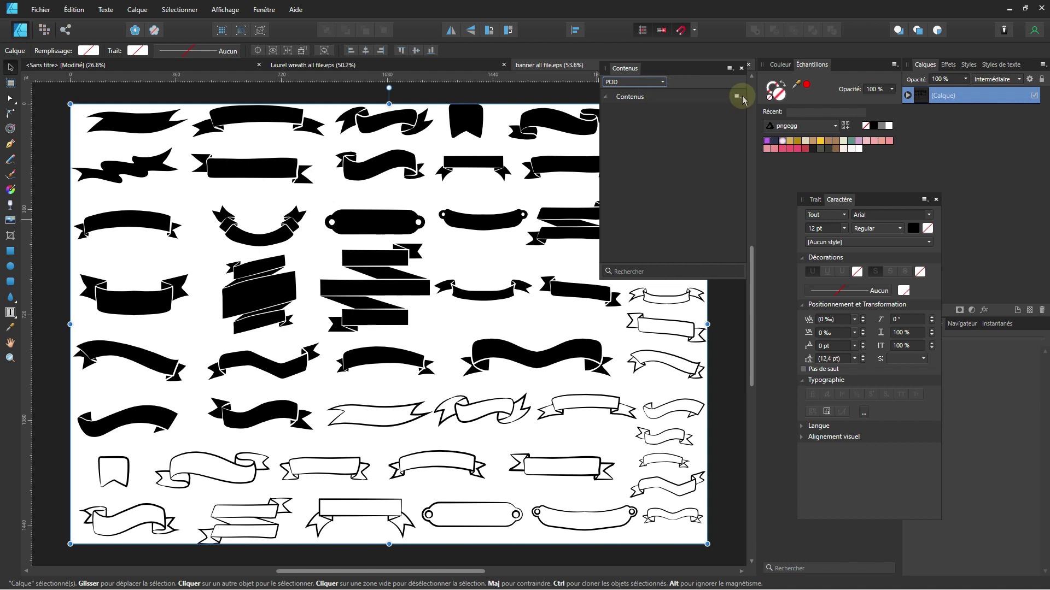
# Add a second subcategory to the POD category and collapse the first one
pyautogui.click(730, 68)
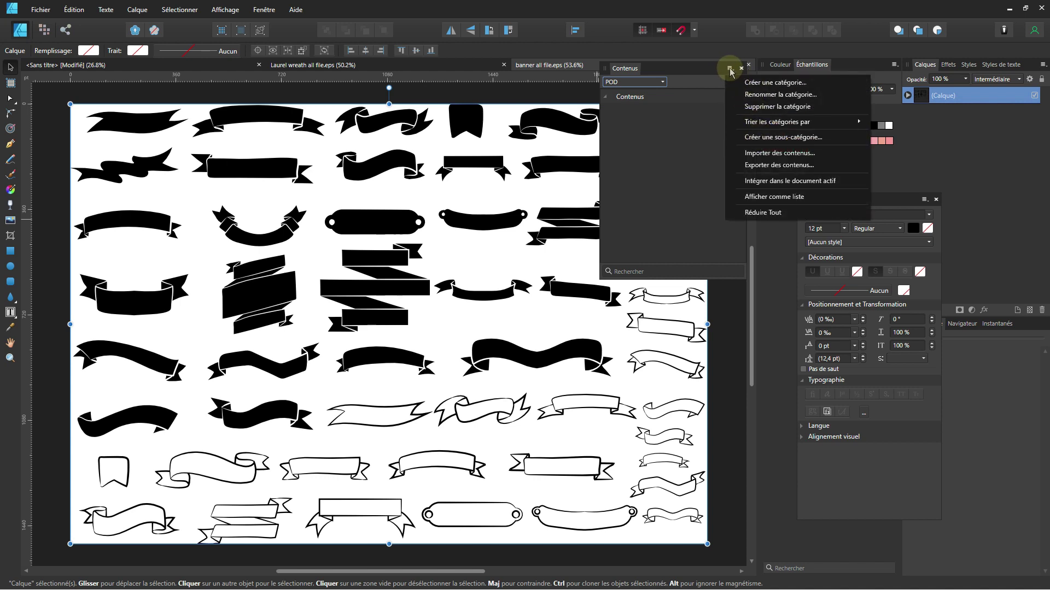
pyautogui.click(754, 138)
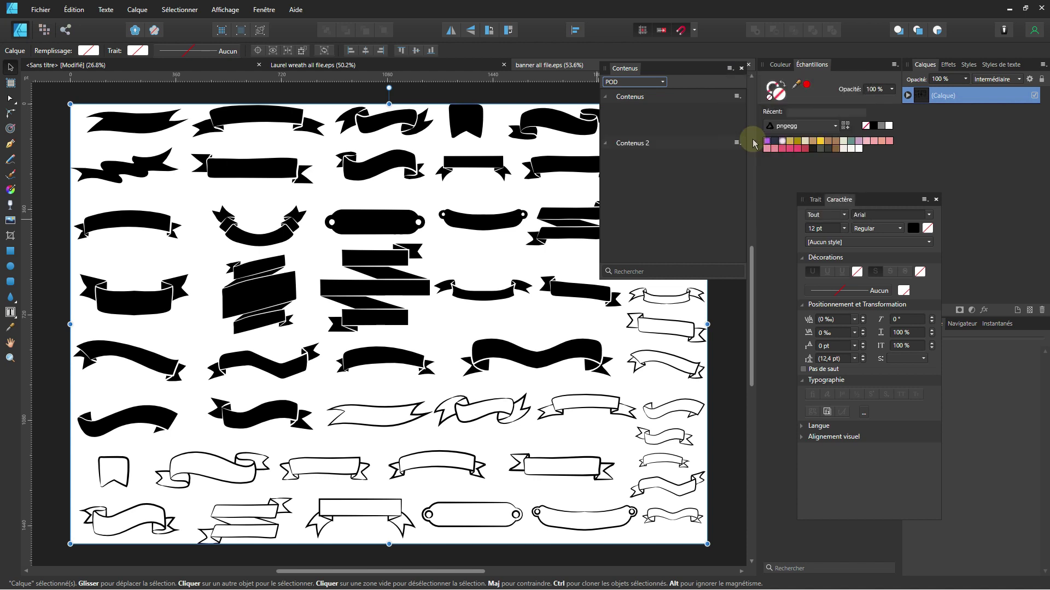
pyautogui.click(629, 98)
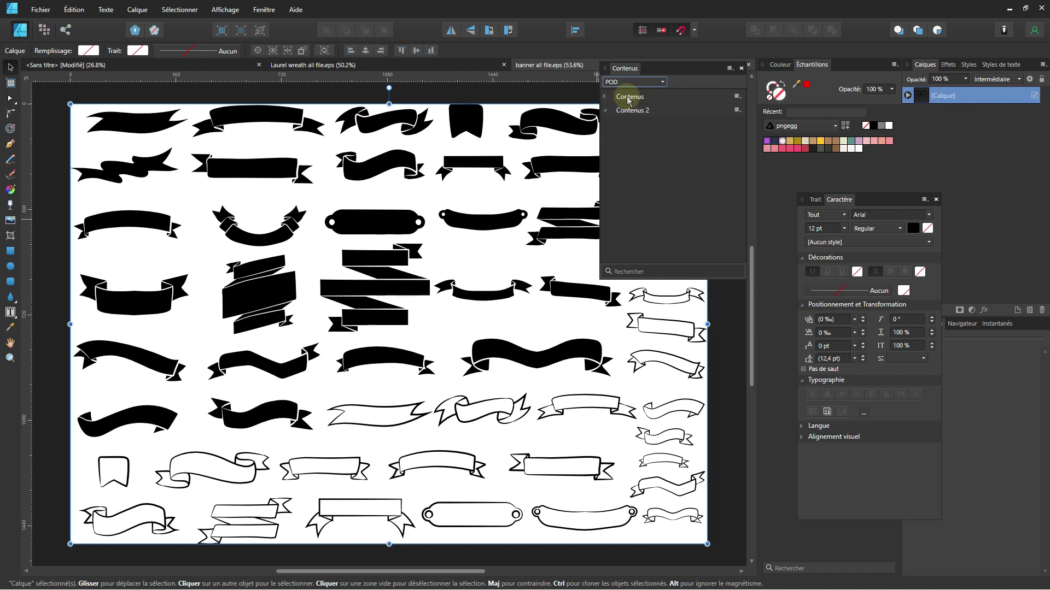
# Rename the first POD subcategory as Bannière
pyautogui.click(737, 97)
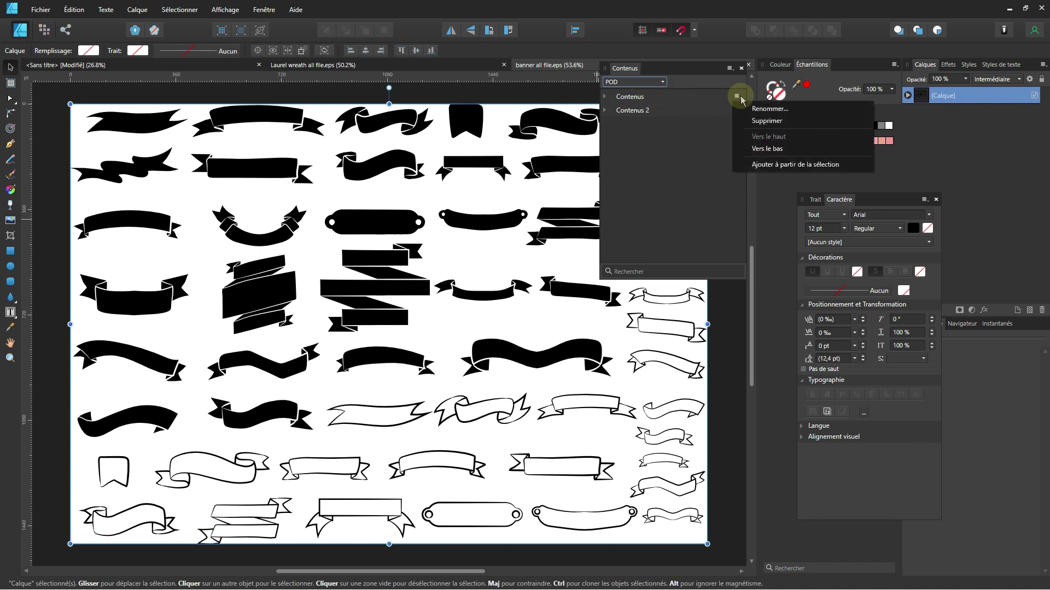
pyautogui.click(766, 109)
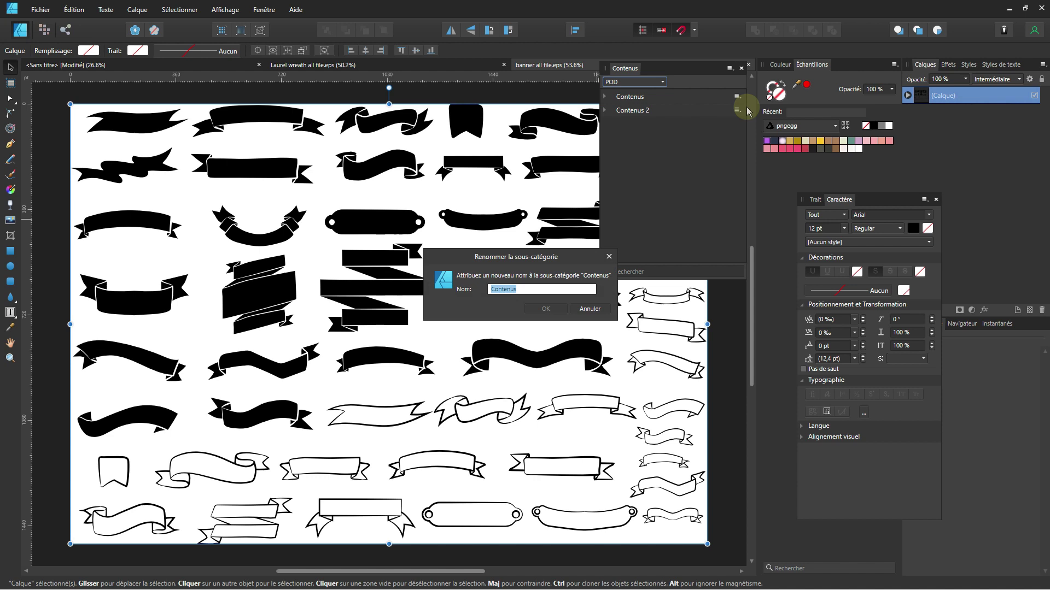
pyautogui.write('Banniére')
pyautogui.press('Return')
# Rename the second POD subcategory as Couronne
pyautogui.click(737, 111)
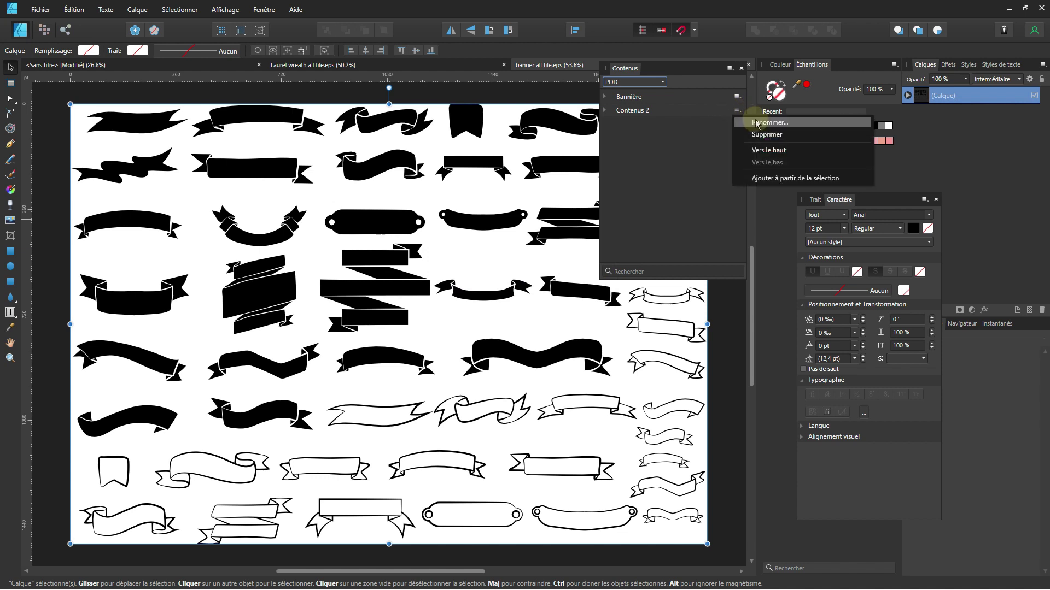
pyautogui.click(756, 122)
pyautogui.write('Couronne')
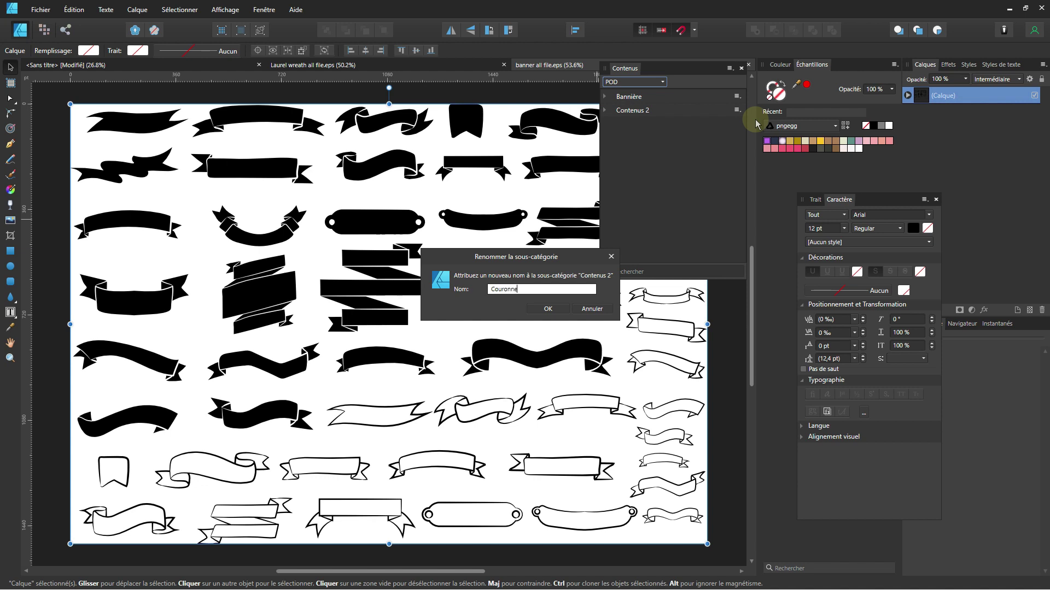
pyautogui.press('Return')
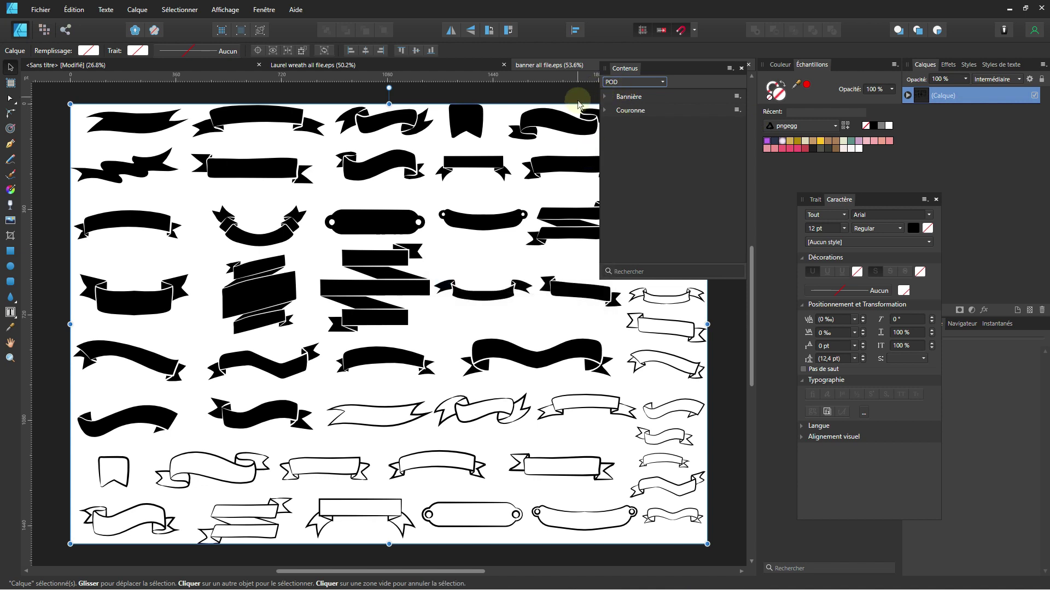
# Select all the banner shapes on the page of the banner document
pyautogui.scroll(-1, 383, 240)
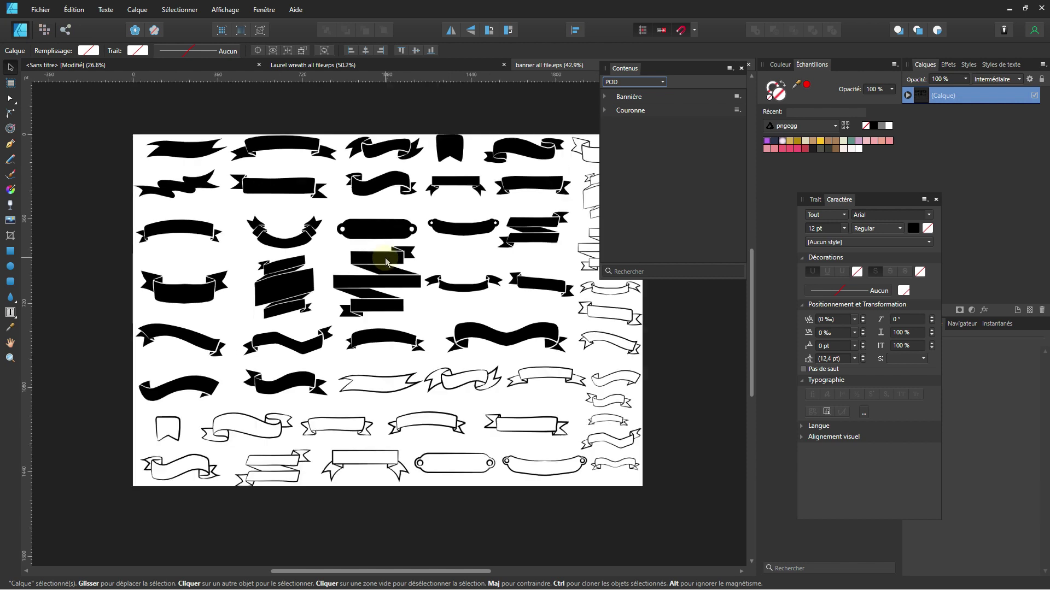
pyautogui.moveTo(419, 290); pyautogui.dragTo(364, 296)
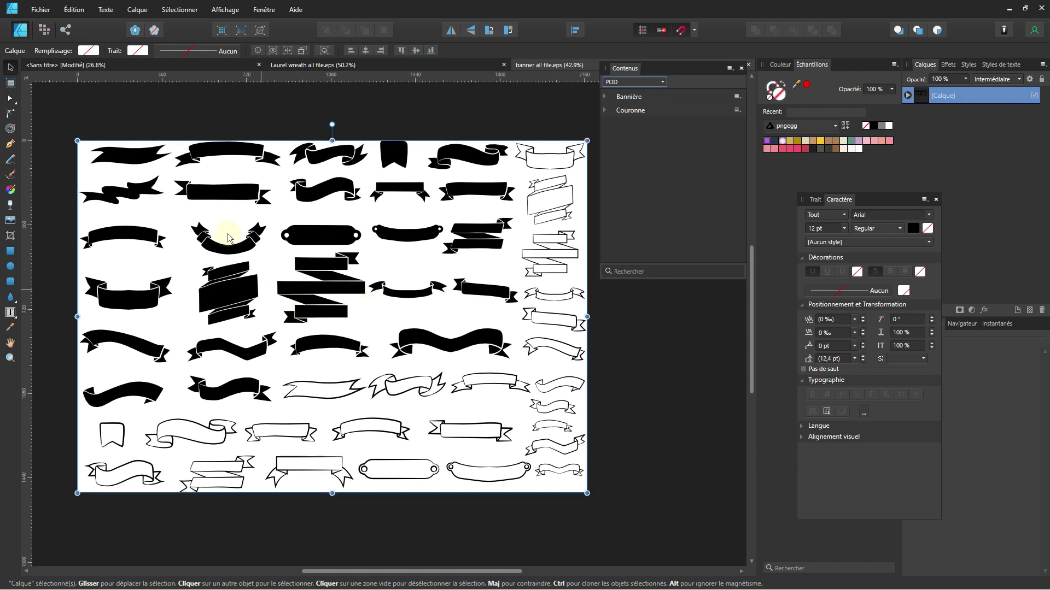
pyautogui.click(151, 304)
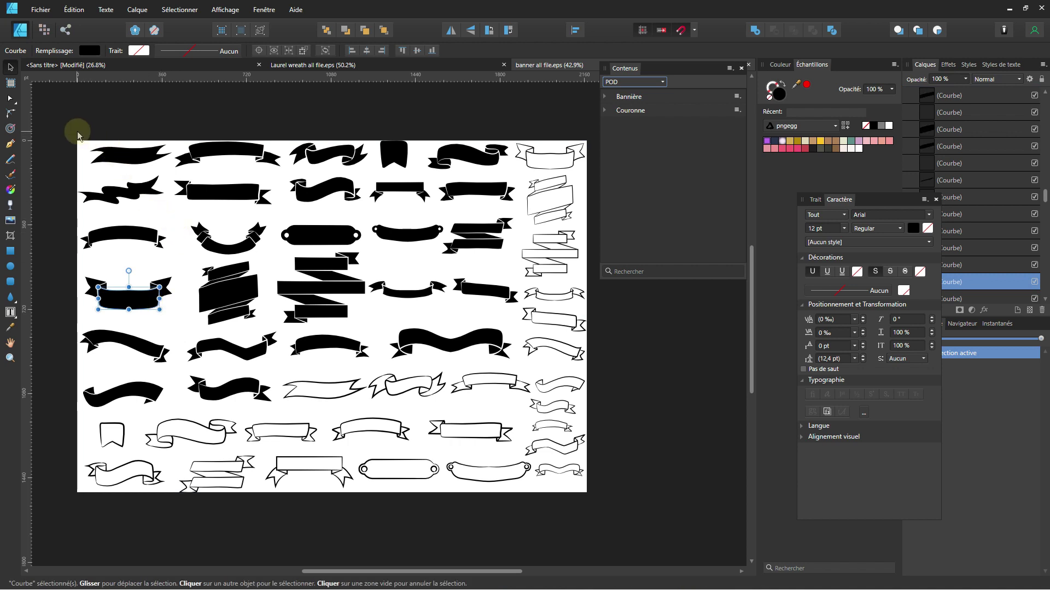
pyautogui.moveTo(76, 131); pyautogui.dragTo(177, 170)
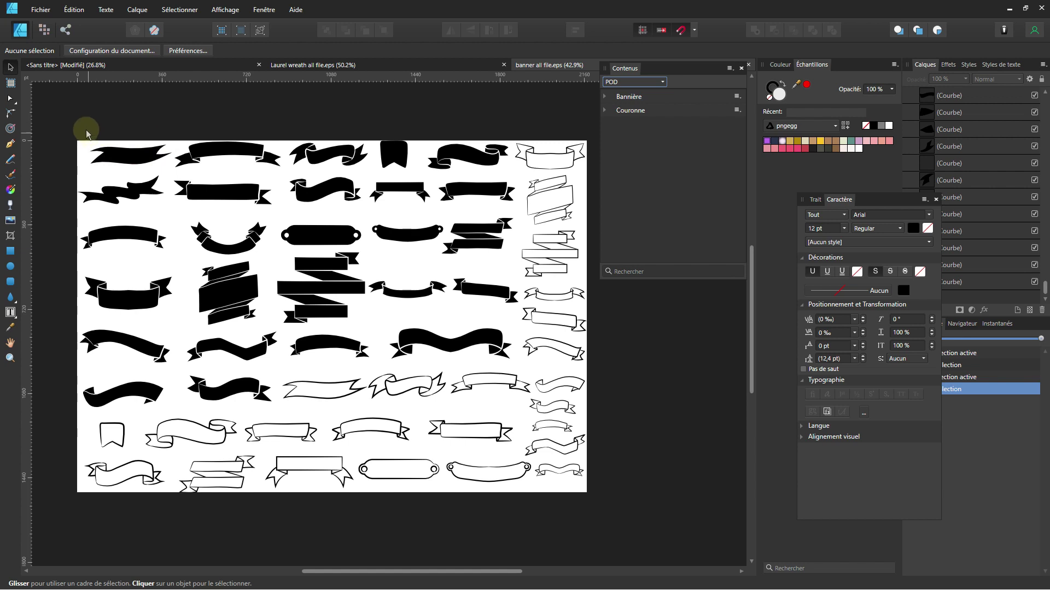
pyautogui.moveTo(83, 130); pyautogui.dragTo(598, 500)
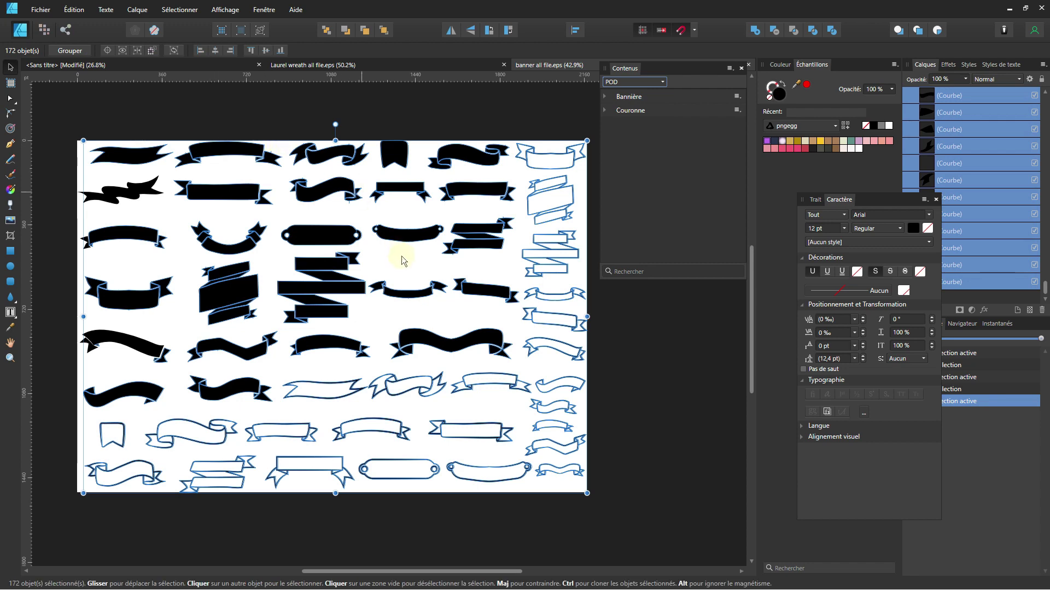
# Look at the Laurel wreath document and return to the banner document
pyautogui.click(437, 68)
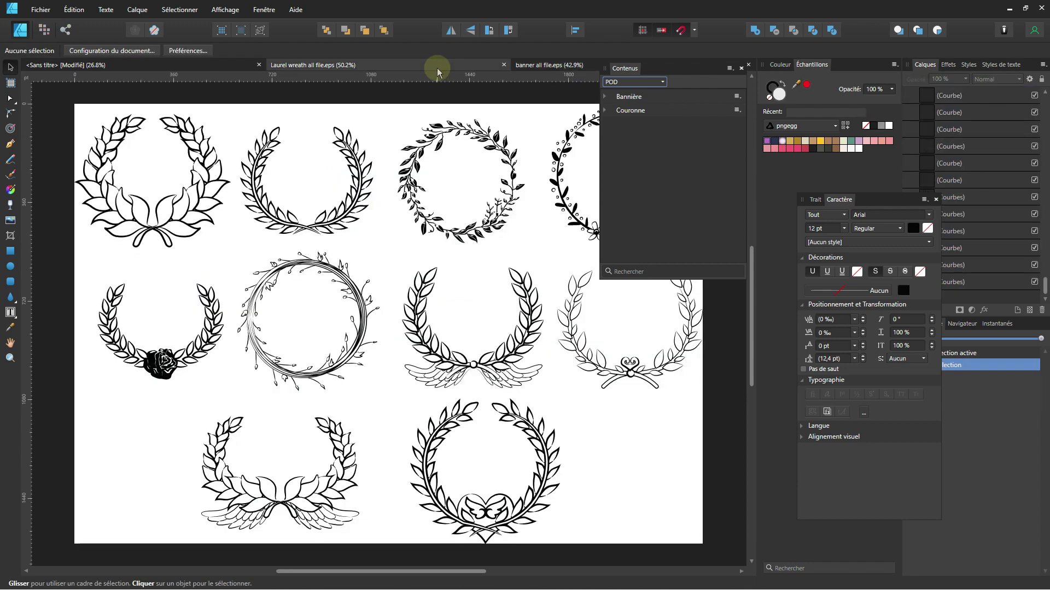
pyautogui.click(533, 66)
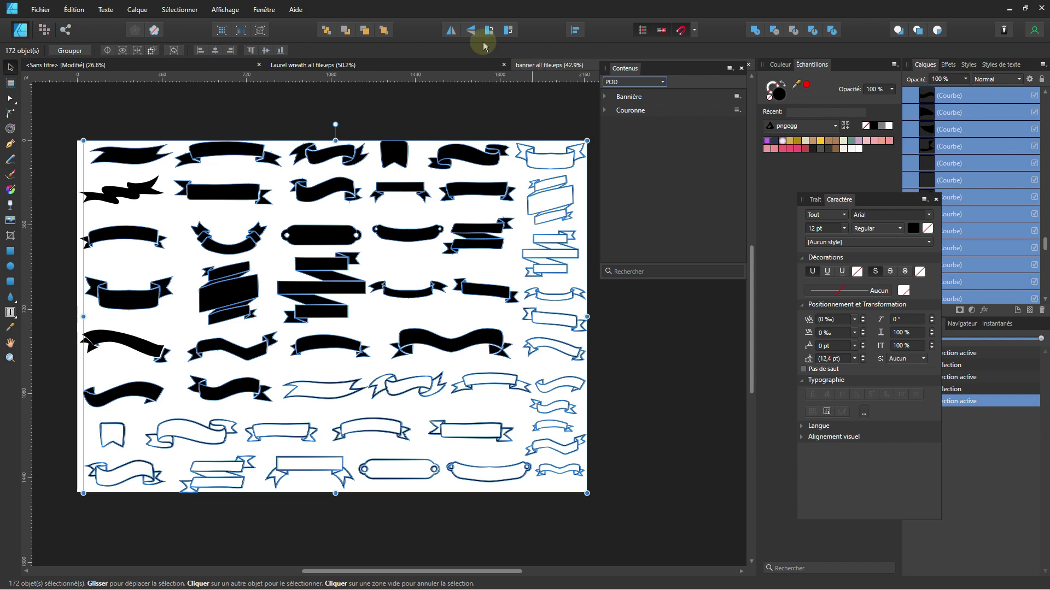
pyautogui.click(473, 65)
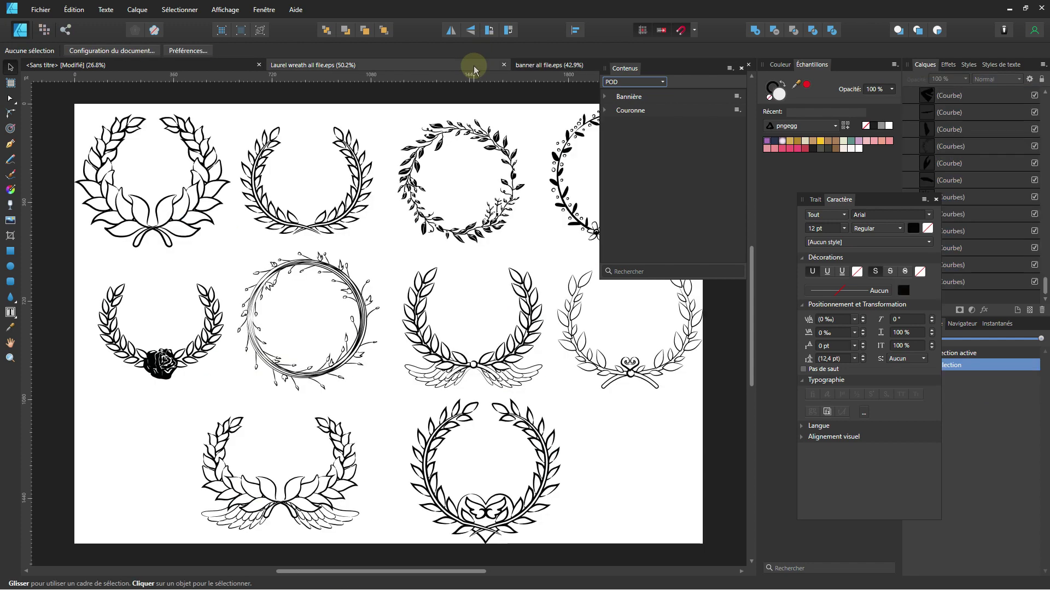
pyautogui.click(556, 66)
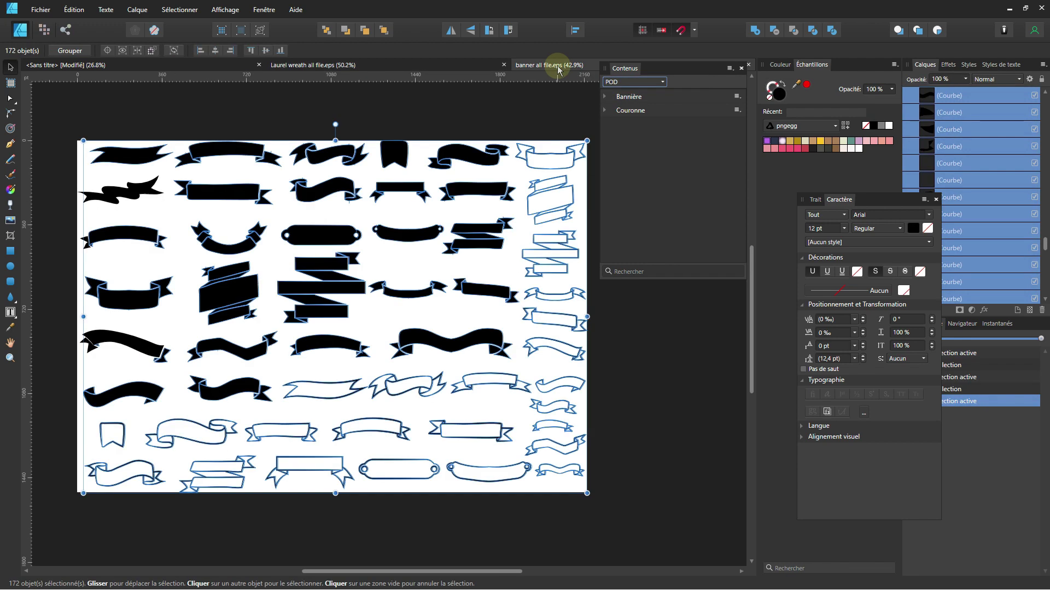
pyautogui.click(615, 404)
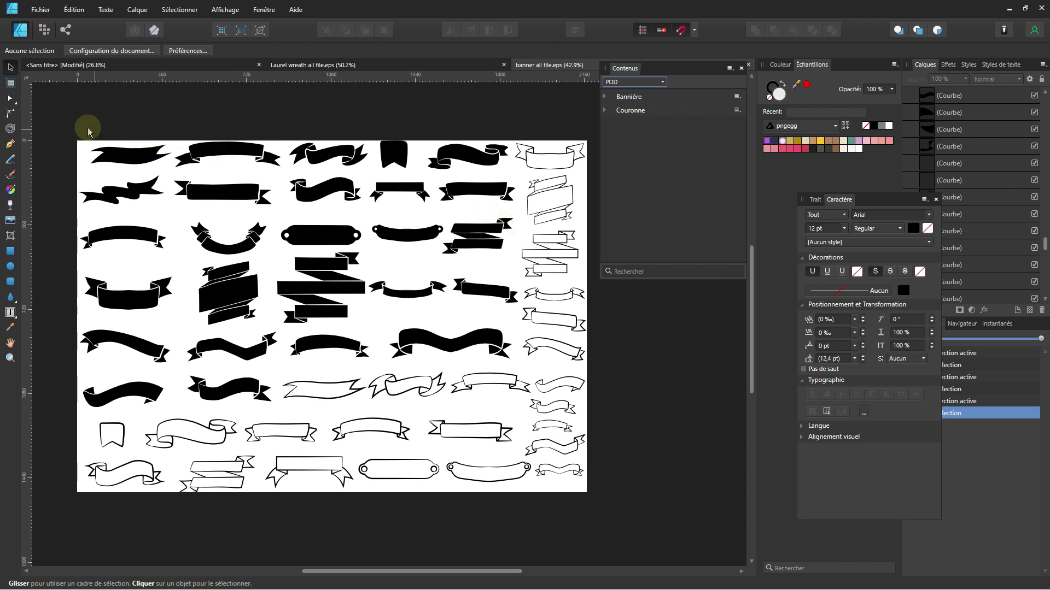
pyautogui.moveTo(70, 125); pyautogui.dragTo(625, 518)
pyautogui.click(628, 478)
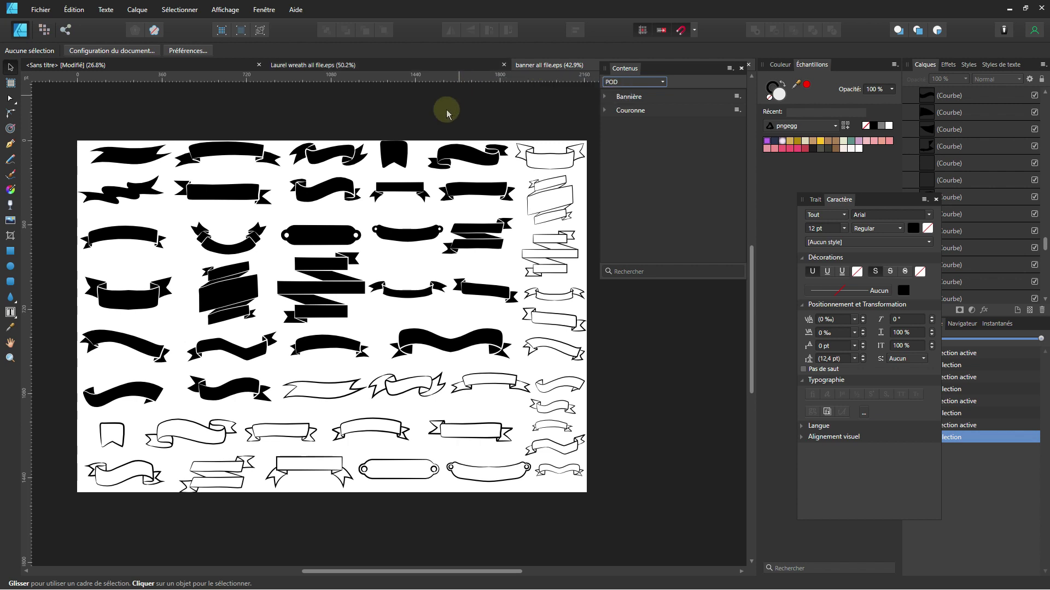
# Expand the Bannière subcategory and select all pieces of the second banner in the page's top row
pyautogui.click(605, 97)
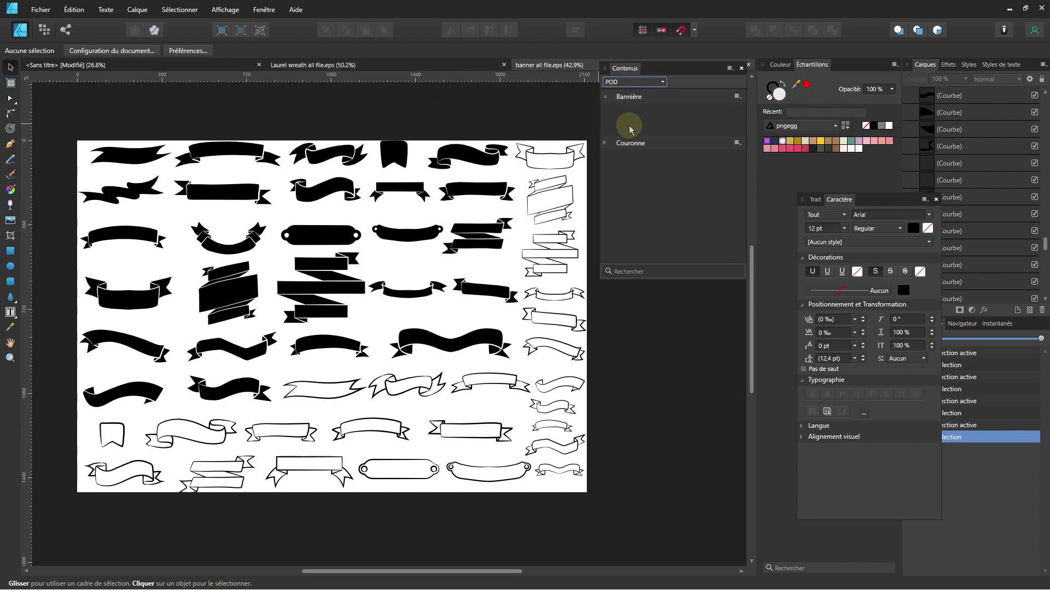
pyautogui.scroll(2, 203, 166)
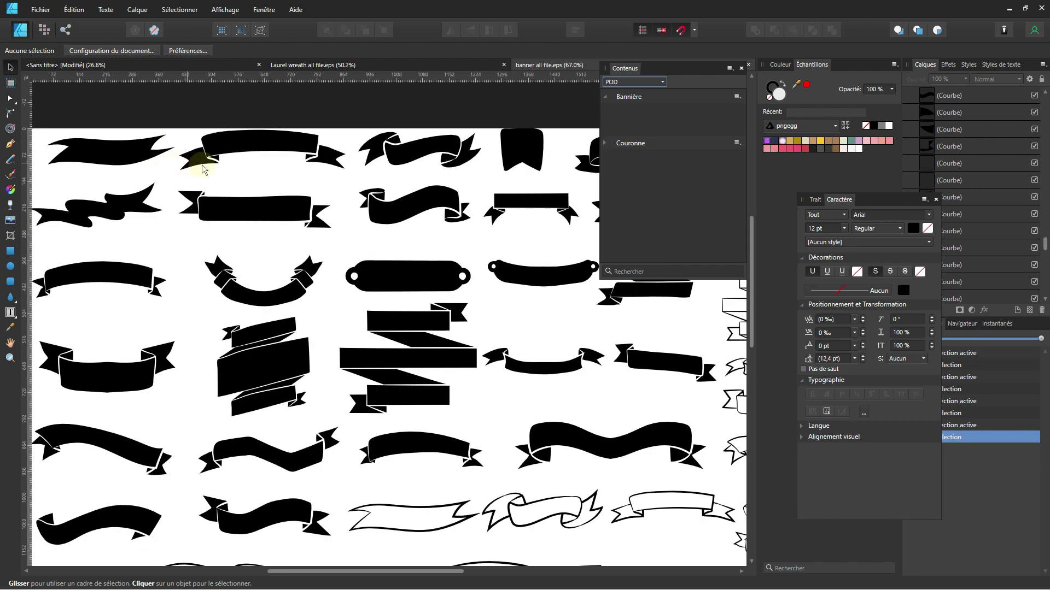
pyautogui.click(195, 163)
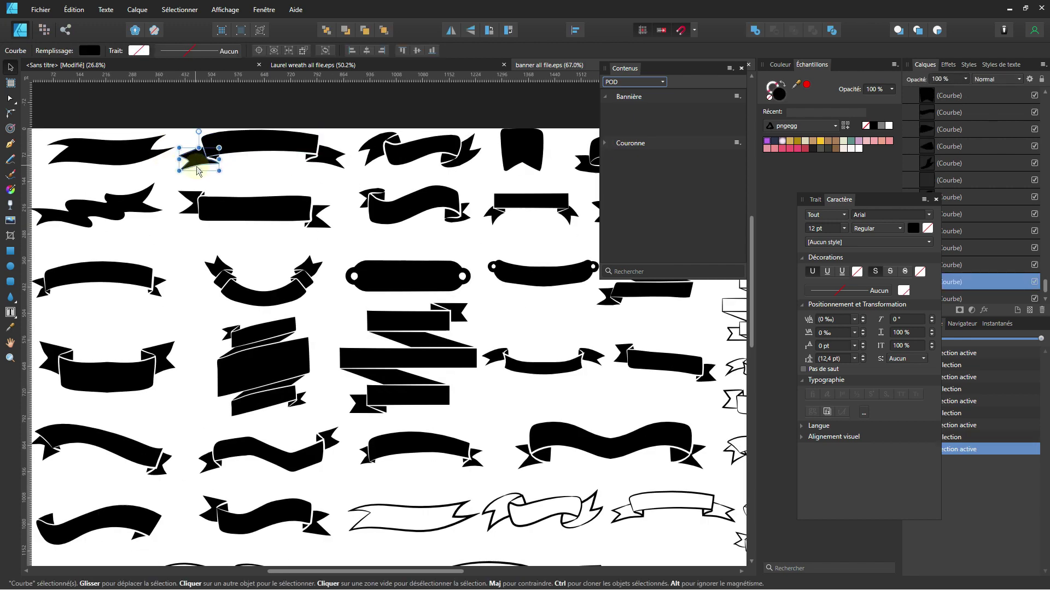
pyautogui.click(327, 158)
pyautogui.scroll(3, 257, 168)
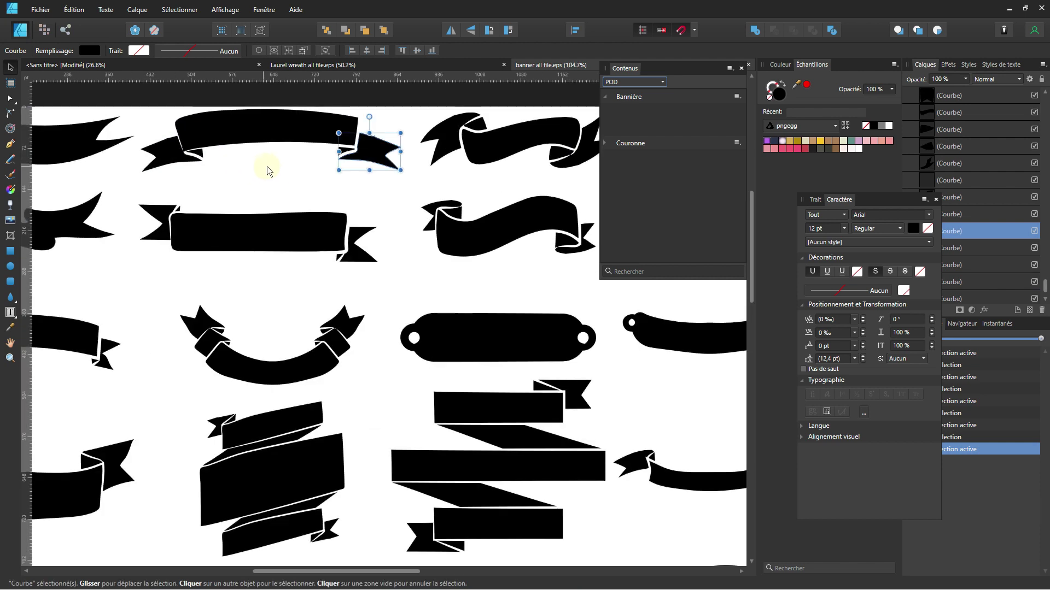
pyautogui.moveTo(156, 125); pyautogui.dragTo(435, 222)
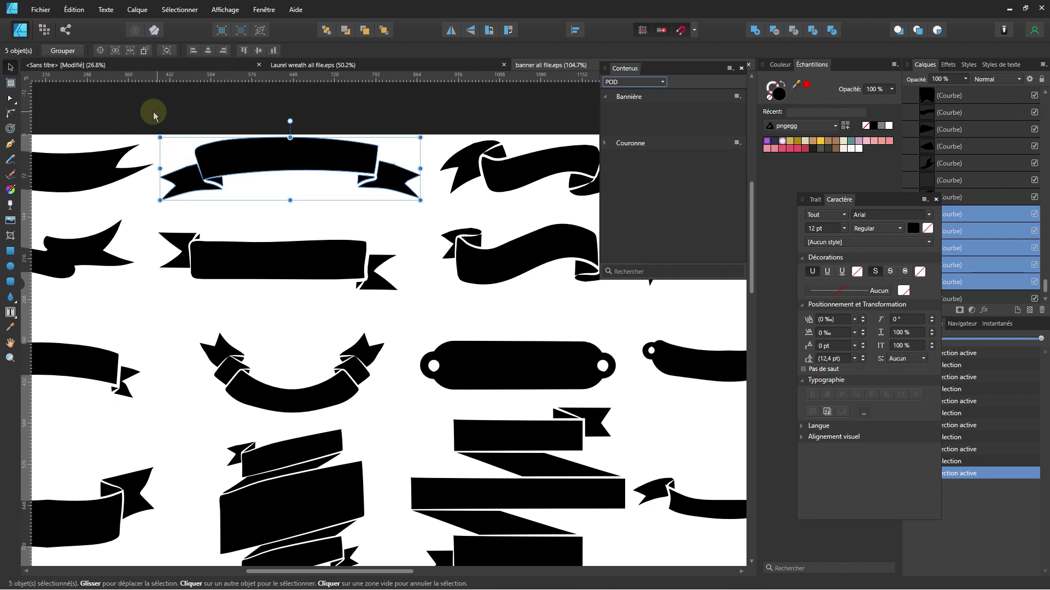
pyautogui.moveTo(148, 111); pyautogui.dragTo(433, 209)
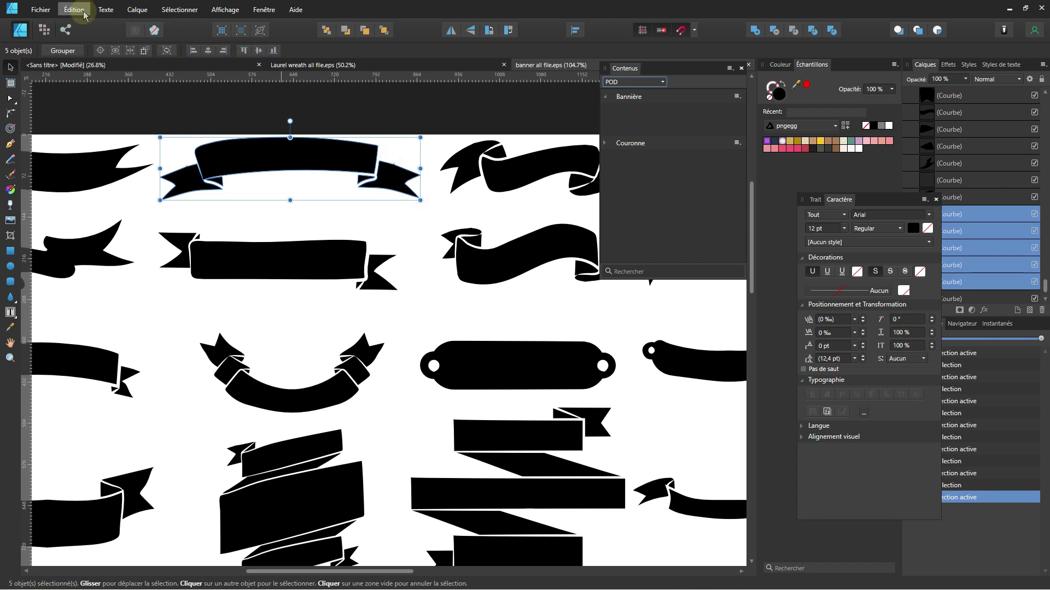
# Group the selected pieces of the second banner in the page's top row
pyautogui.click(137, 30)
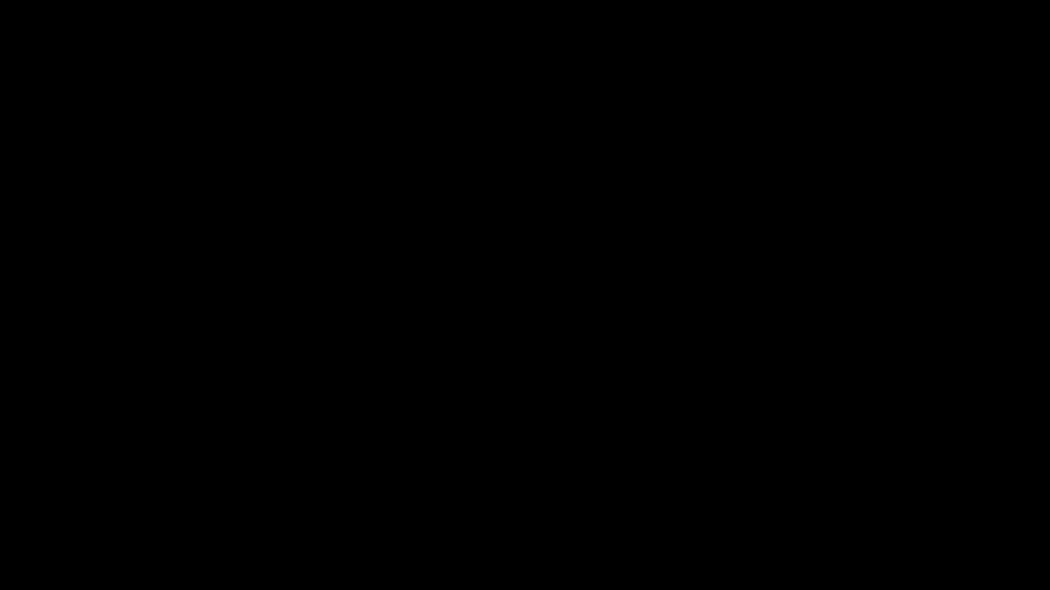
pyautogui.click(137, 9)
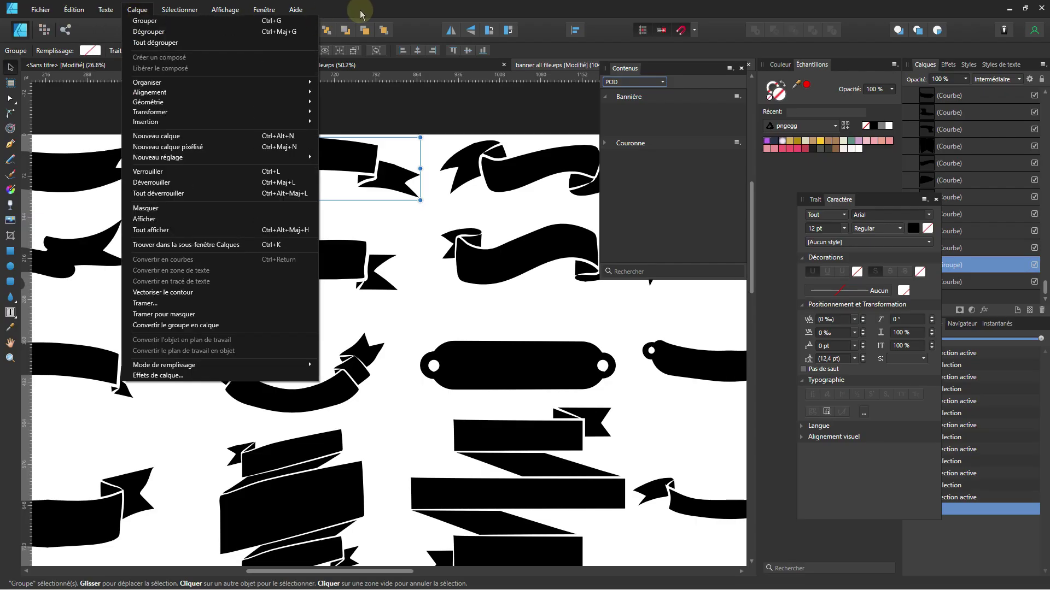
pyautogui.click(371, 217)
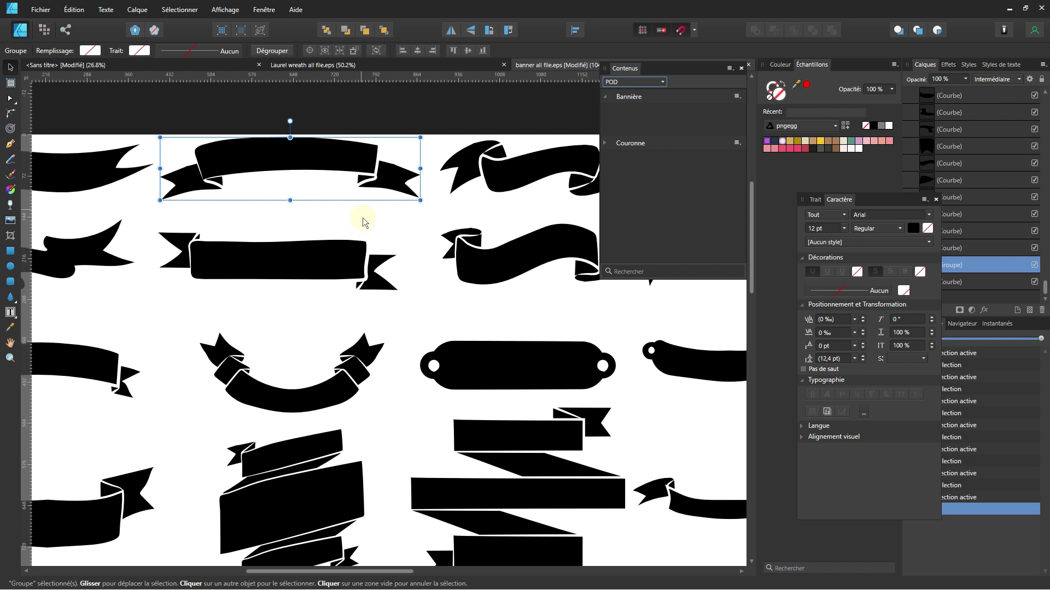
# Select all pieces of the second banner in the page's second row and group them
pyautogui.scroll(-2, 352, 273)
pyautogui.scroll(1, 254, 297)
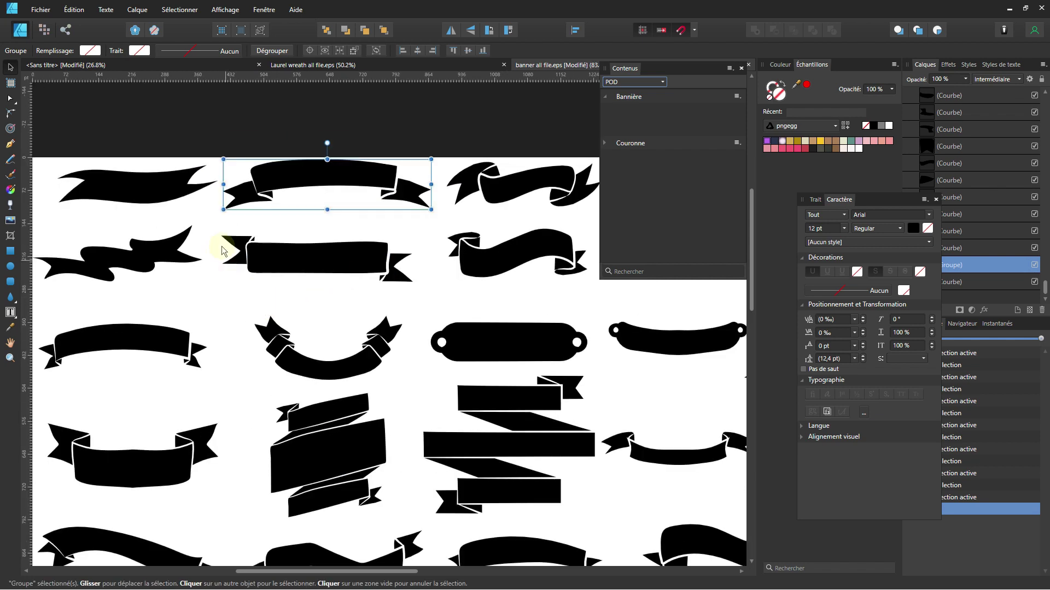
pyautogui.moveTo(211, 225); pyautogui.dragTo(409, 301)
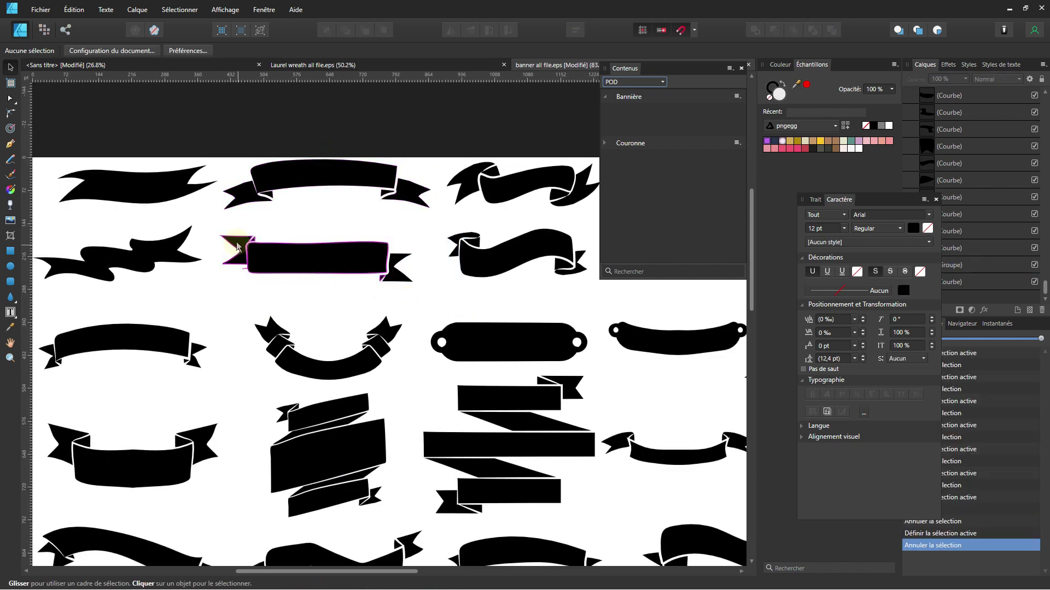
pyautogui.moveTo(213, 225); pyautogui.dragTo(425, 302)
pyautogui.hotkey('ctrl', 'g')
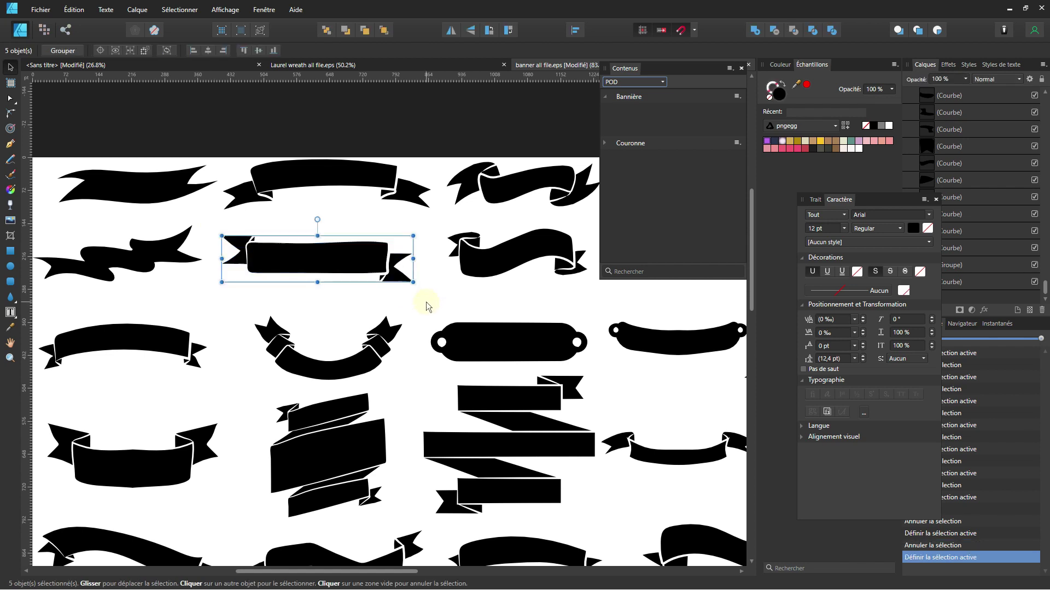
# Group the pieces of the first banner in the third row, and likewise those of the first banner in the fourth row
pyautogui.scroll(-2, 398, 325)
pyautogui.scroll(1, 298, 285)
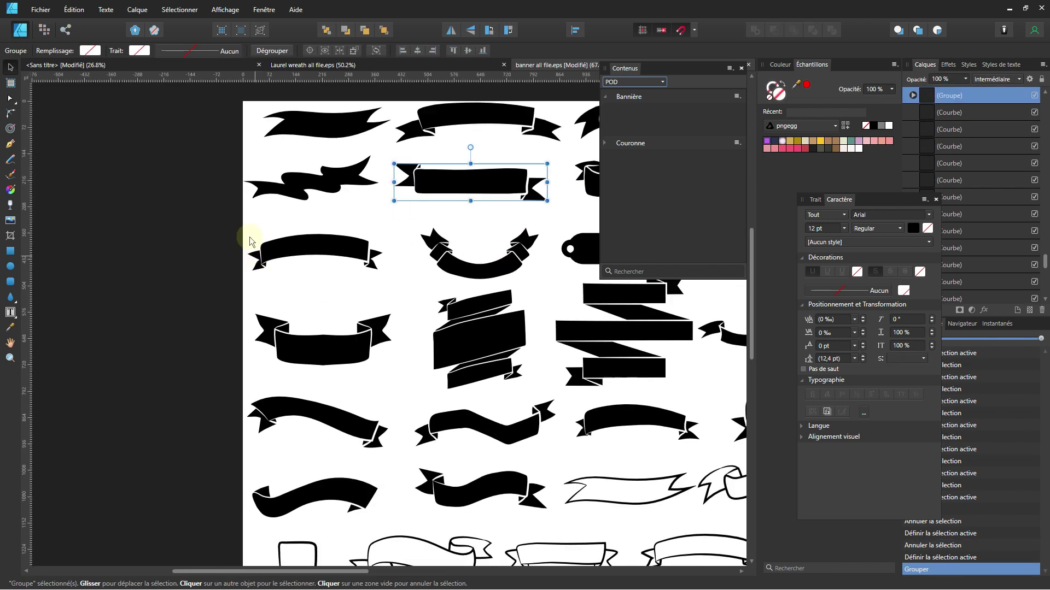
pyautogui.moveTo(234, 227); pyautogui.dragTo(397, 290)
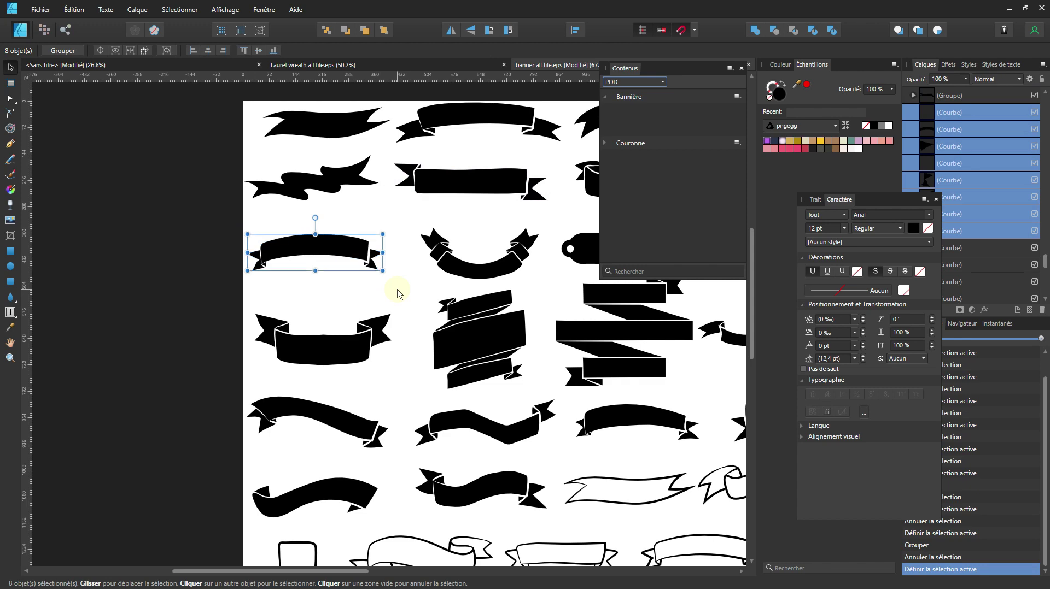
pyautogui.hotkey('ctrl', 'g')
pyautogui.scroll(-5, 399, 306)
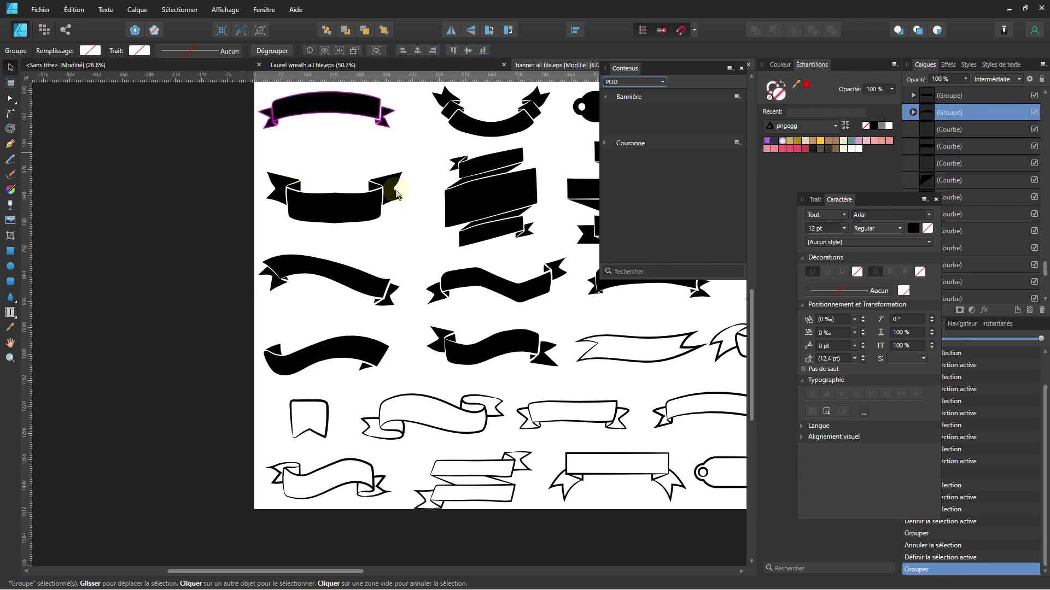
pyautogui.moveTo(246, 157); pyautogui.dragTo(433, 243)
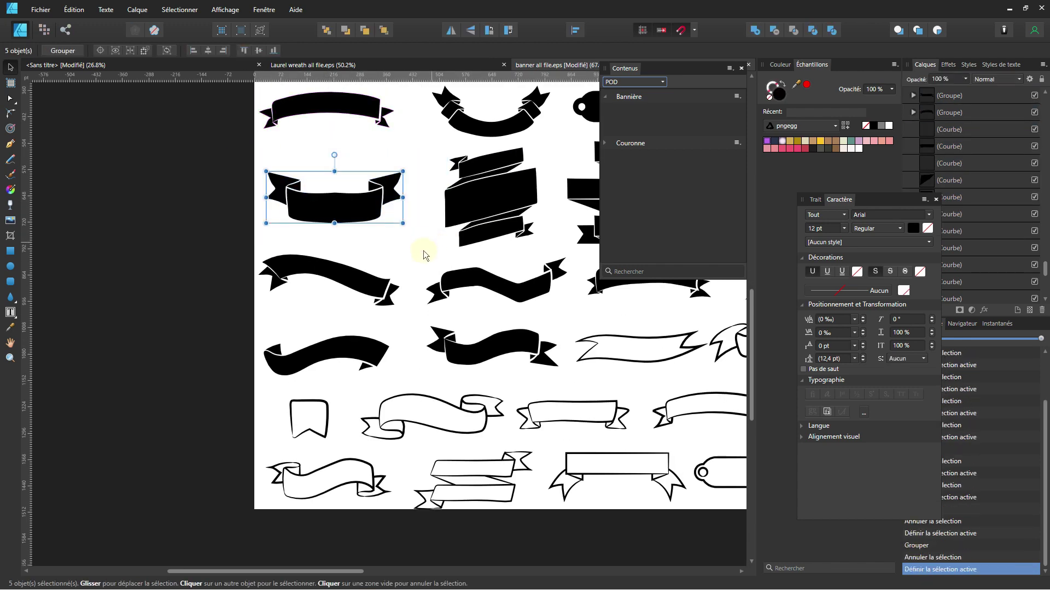
pyautogui.hotkey('ctrl', 'g')
# Group each of the last two outlined banners in the seventh row, the straight one and the arched one, separately
pyautogui.scroll(-1, 382, 233)
pyautogui.hscroll(5, 406, 240)
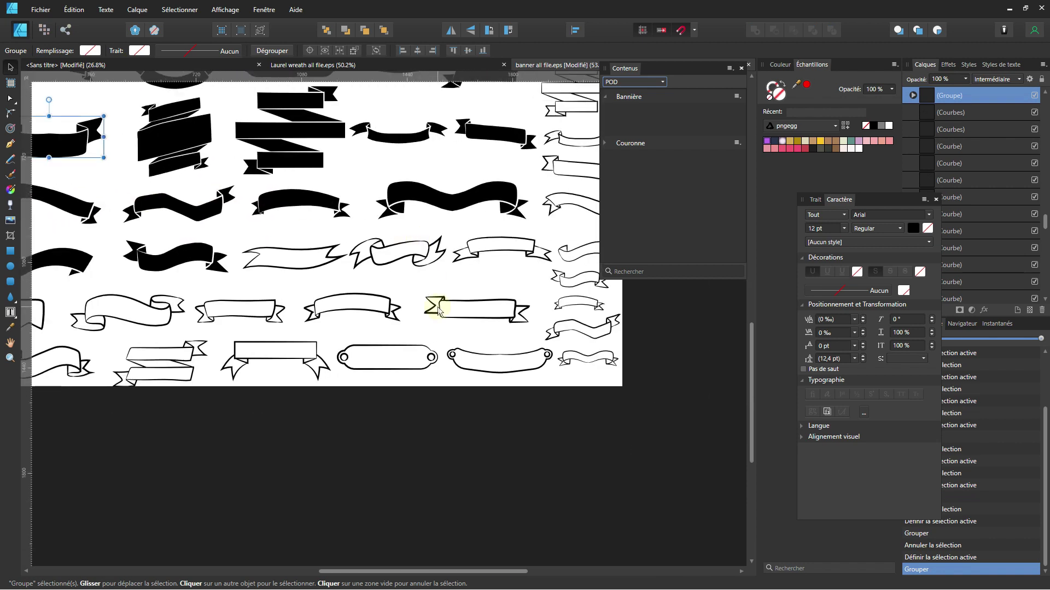
pyautogui.moveTo(410, 285); pyautogui.dragTo(546, 335)
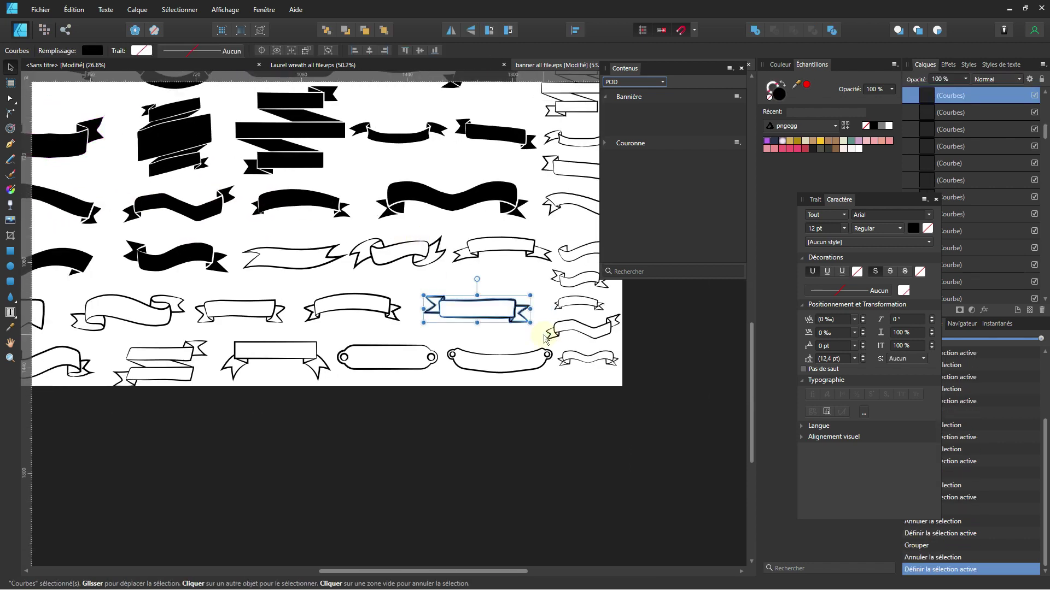
pyautogui.moveTo(295, 273); pyautogui.dragTo(414, 332)
pyautogui.hotkey('ctrl', 'g')
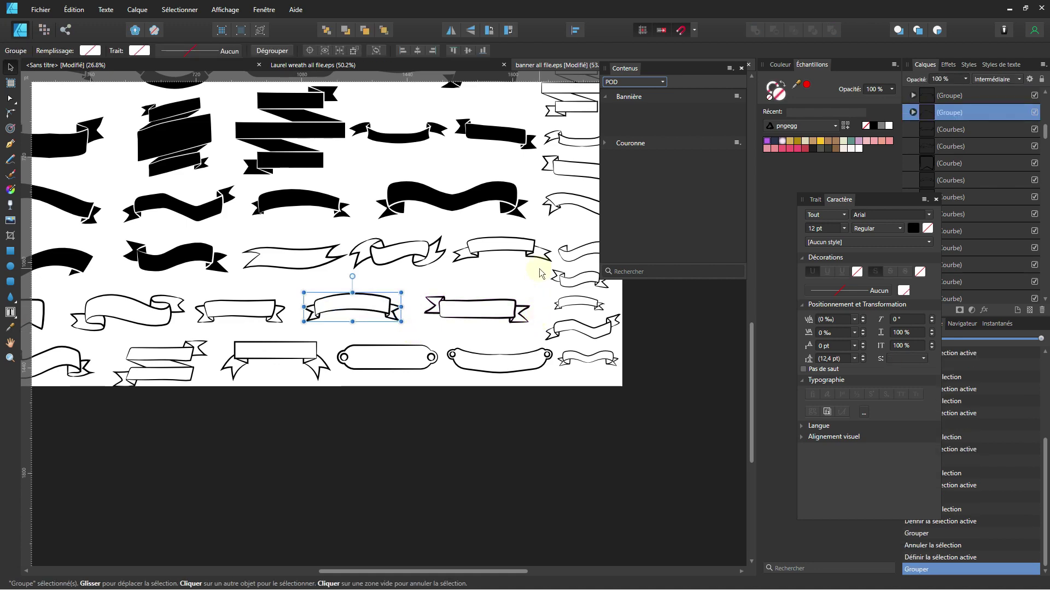
# Add the grouped second banner of the top row to the Bannière subcategory as an asset
pyautogui.keyDown('ctrl'); pyautogui.scroll(-2, 428, 283); pyautogui.keyUp('ctrl')
pyautogui.scroll(3, 421, 281)
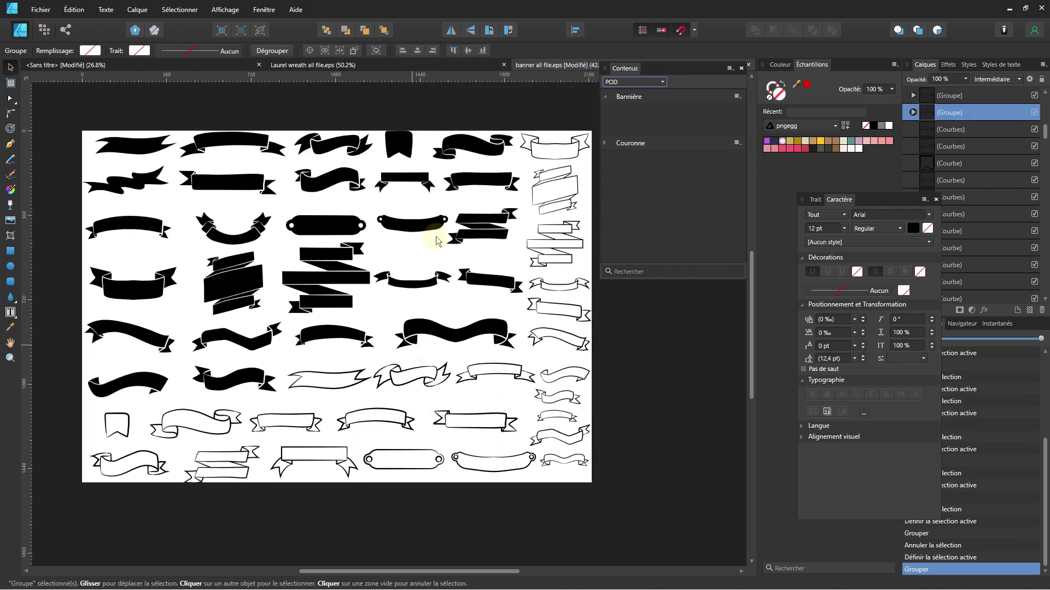
pyautogui.keyDown('ctrl'); pyautogui.scroll(3, 304, 171); pyautogui.keyUp('ctrl')
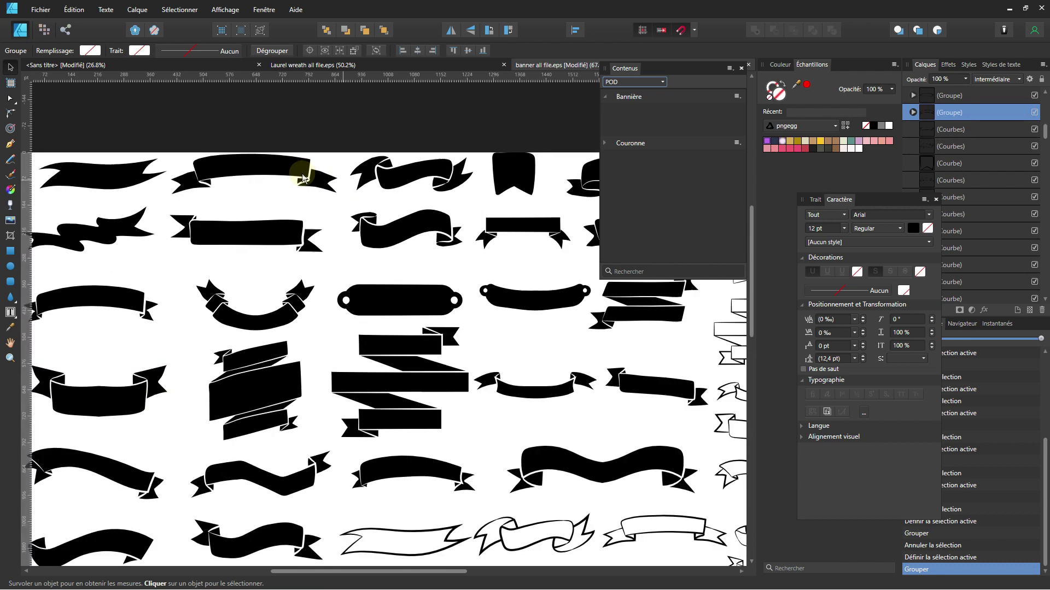
pyautogui.click(393, 101)
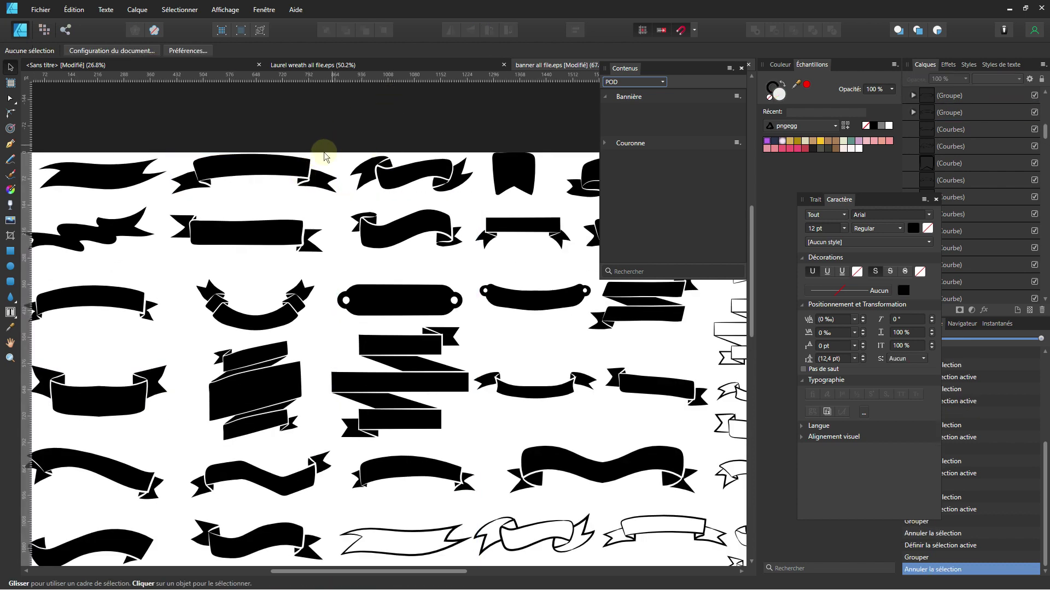
pyautogui.click(302, 171)
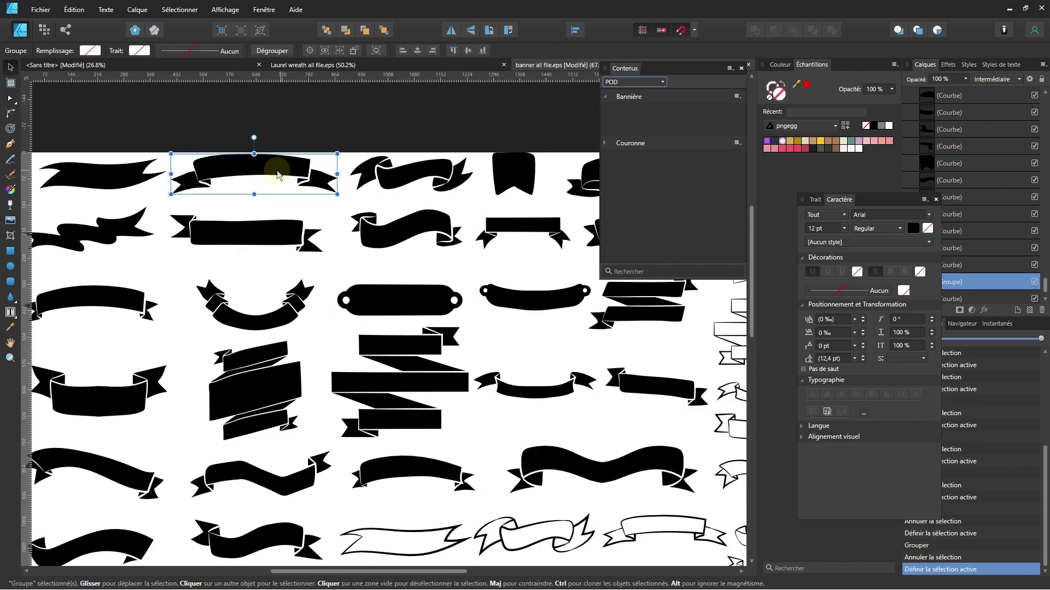
pyautogui.moveTo(265, 169); pyautogui.dragTo(629, 111)
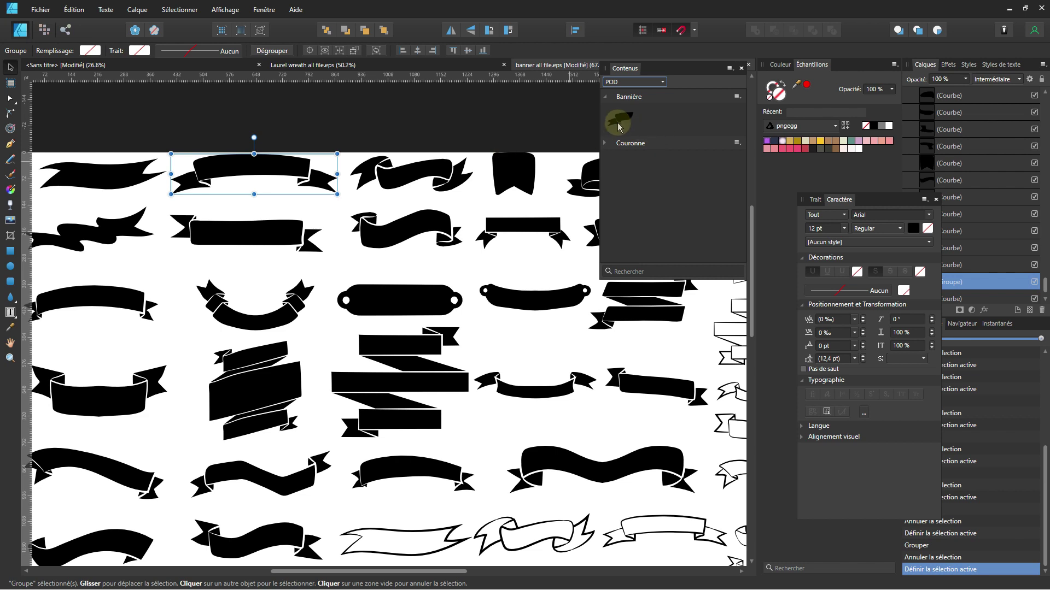
# Rename the new asset in the Bannière subcategory as Bannière
pyautogui.rightClick(619, 124)
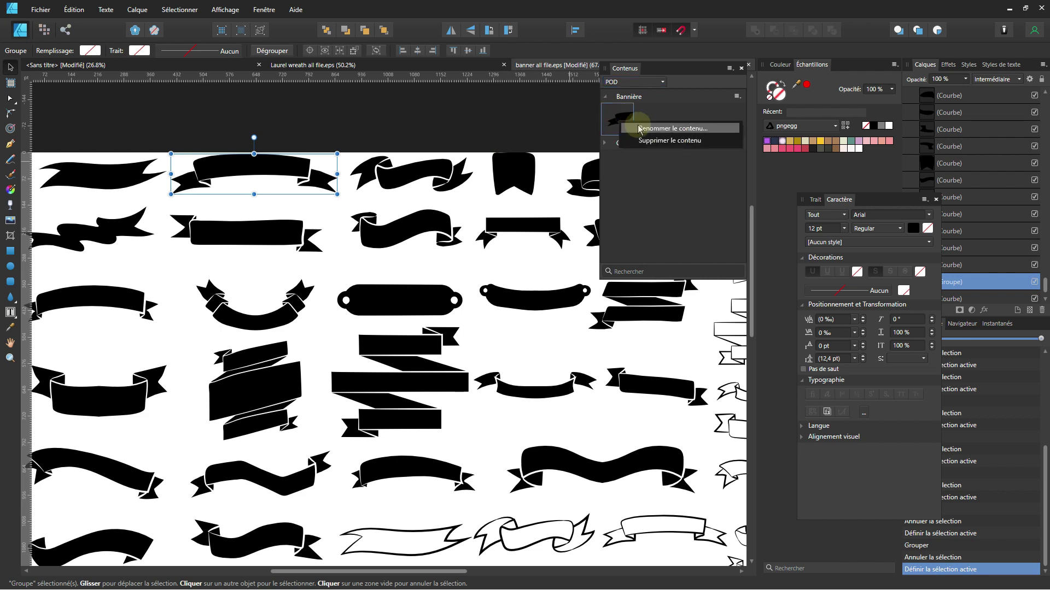
pyautogui.click(640, 129)
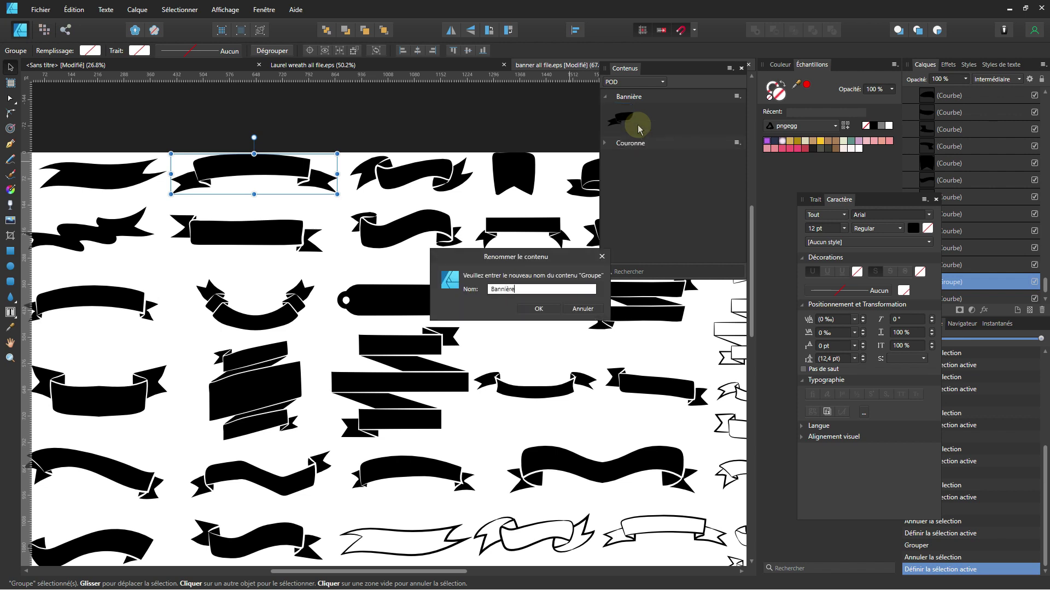
pyautogui.press('Return')
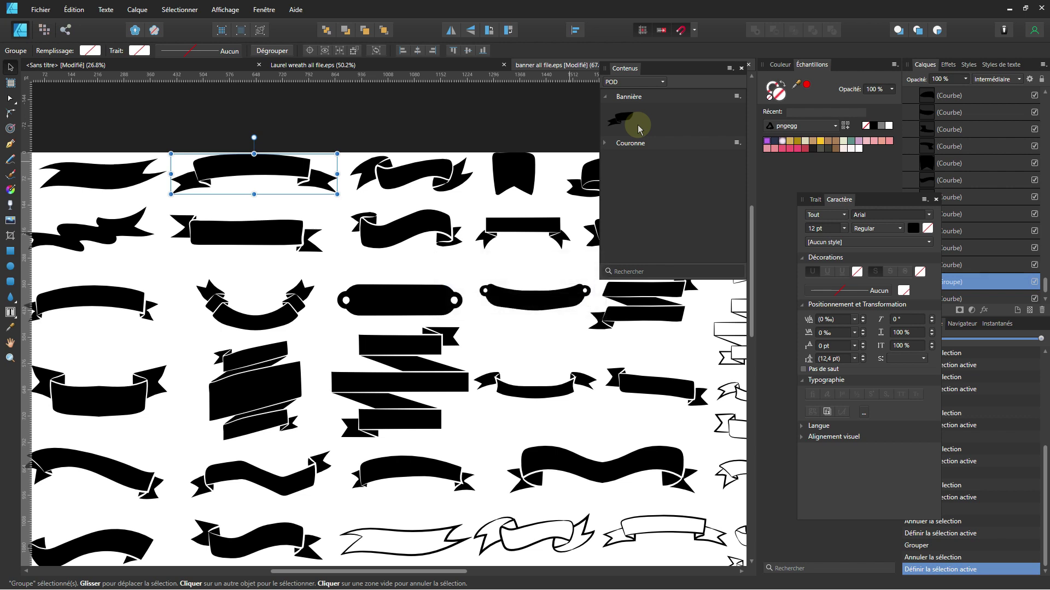
# Add the grouped second banner of the second row to the Bannière subcategory
pyautogui.click(262, 235)
pyautogui.moveTo(263, 236); pyautogui.dragTo(655, 125)
pyautogui.scroll(-2, 340, 375)
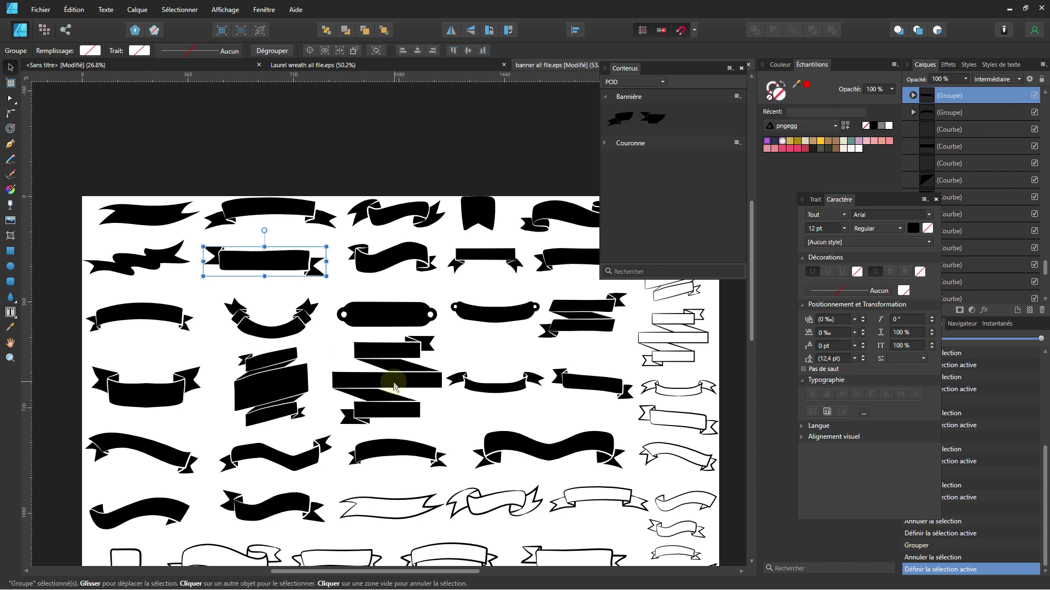
# Fill the grouped first banner of the third row with the yellow pngegg swatch and add it to the Bannière subcategory
pyautogui.scroll(-1, 382, 375)
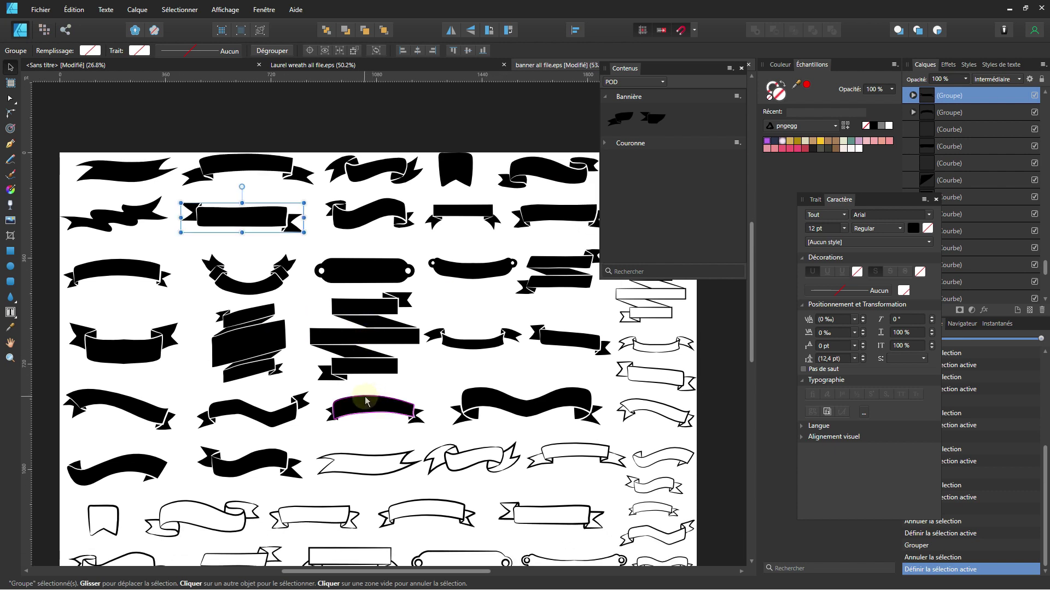
pyautogui.click(137, 279)
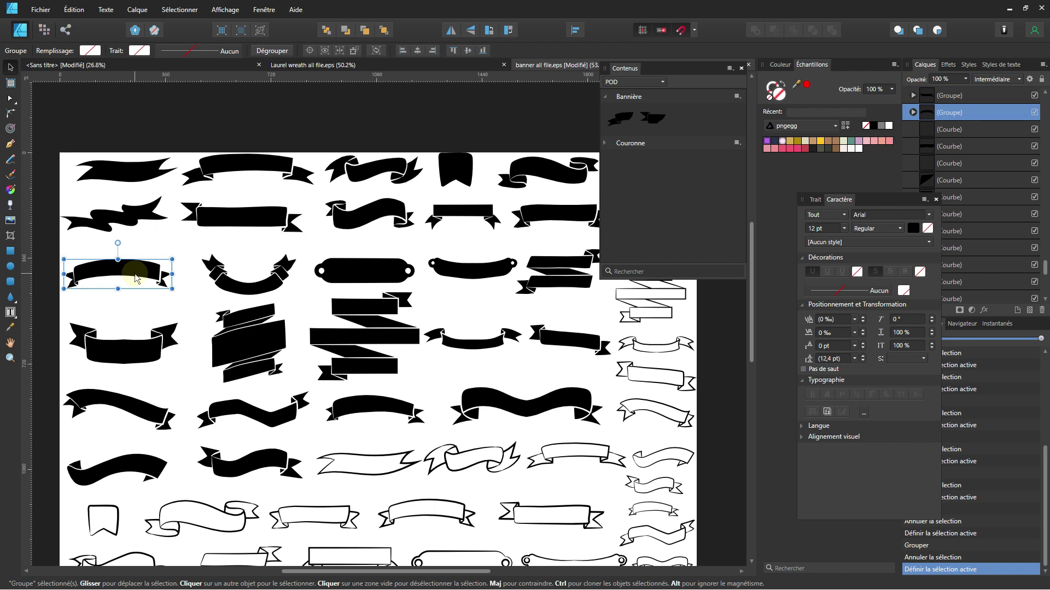
pyautogui.click(819, 142)
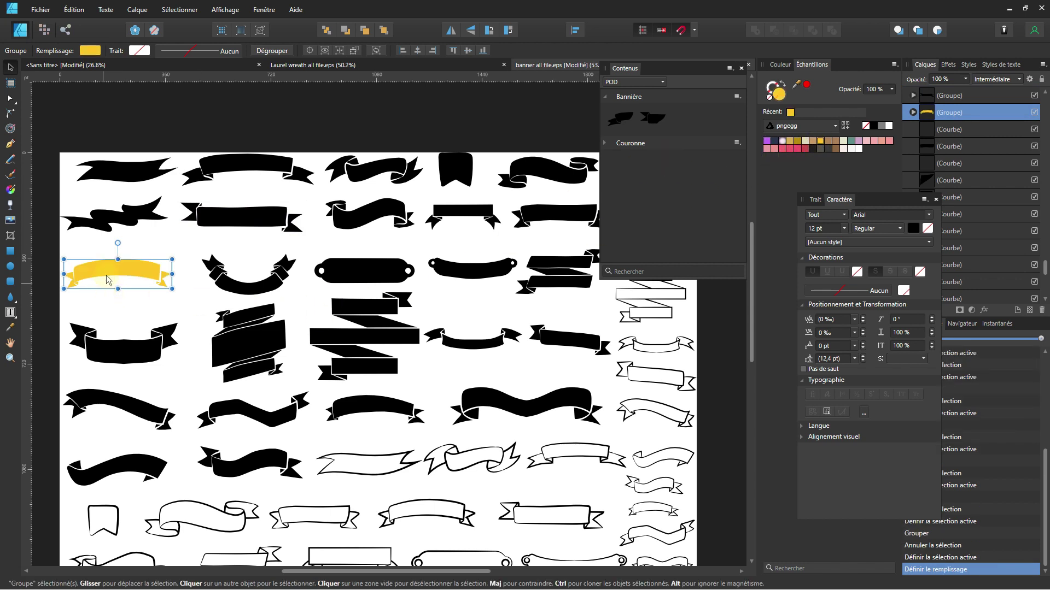
pyautogui.moveTo(122, 280); pyautogui.dragTo(677, 124)
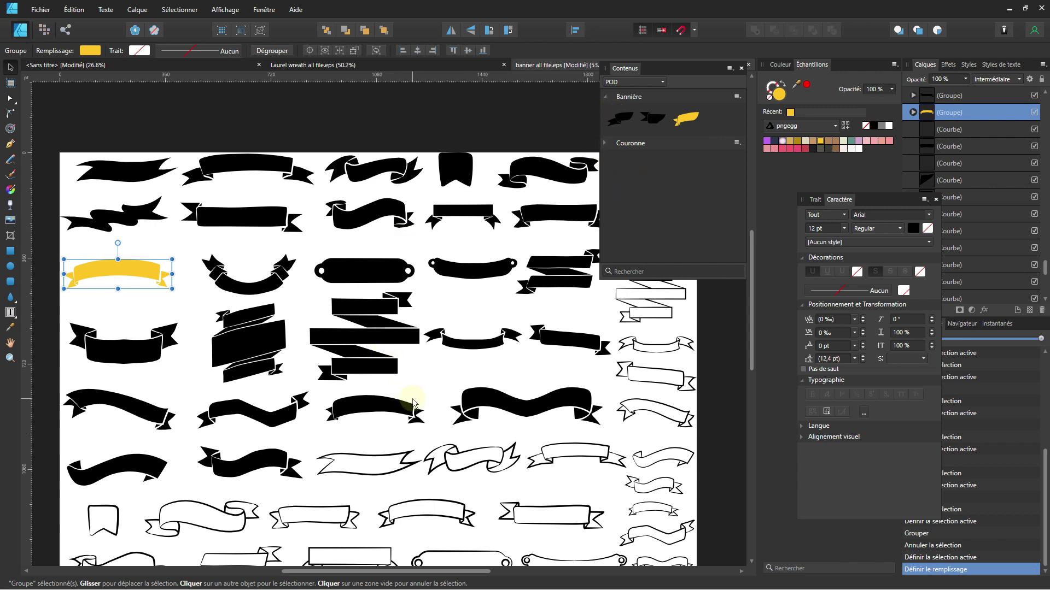
# Add the grouped first banner of the fourth row and the straight outlined banner ending the seventh row to the Bannière subcategory
pyautogui.scroll(-2, 412, 404)
pyautogui.click(146, 302)
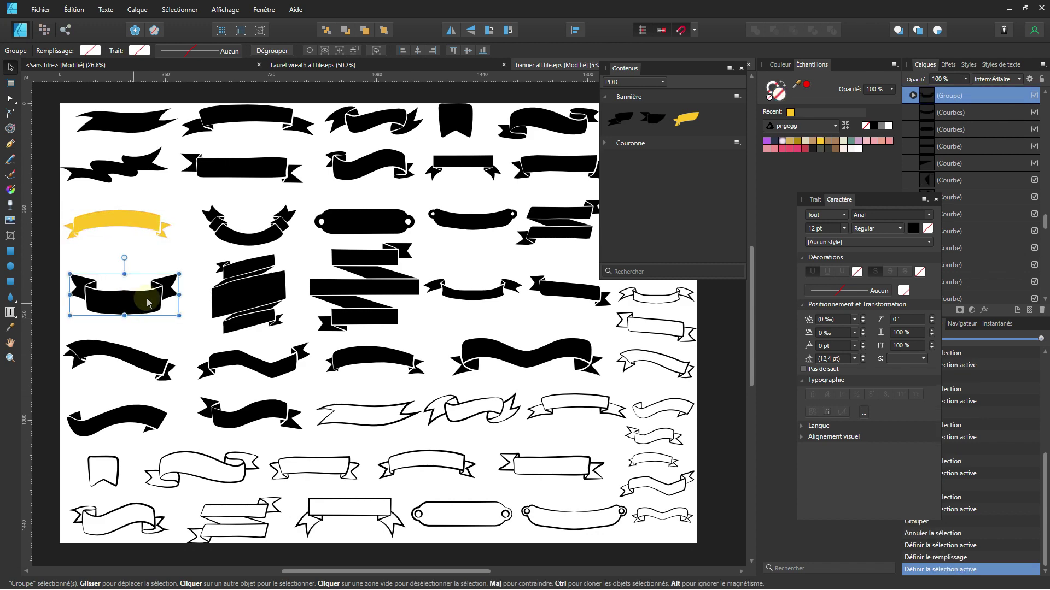
pyautogui.moveTo(147, 301); pyautogui.dragTo(708, 116)
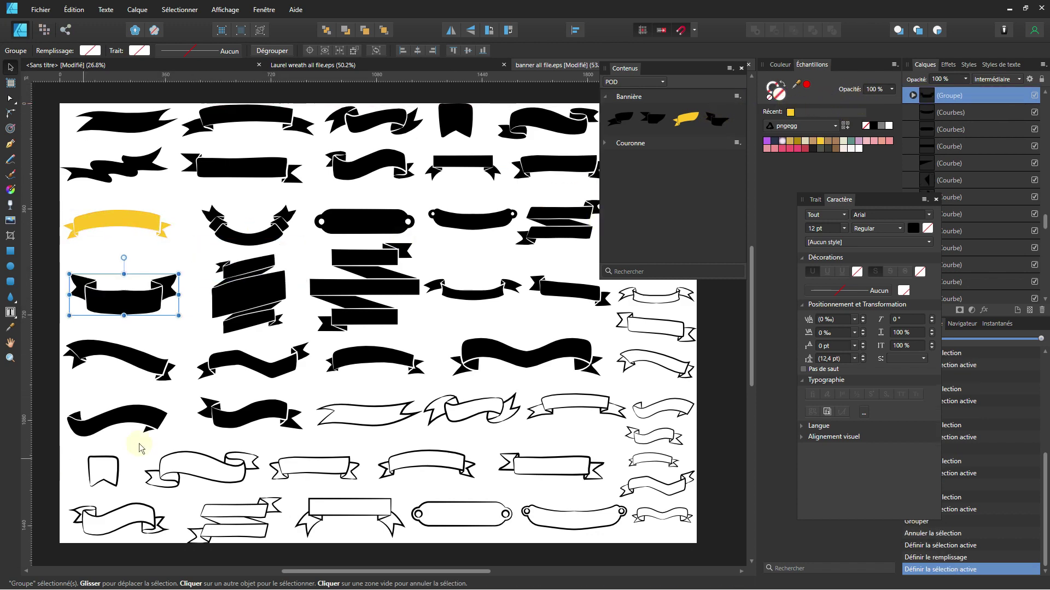
pyautogui.scroll(-2, 307, 416)
pyautogui.click(531, 410)
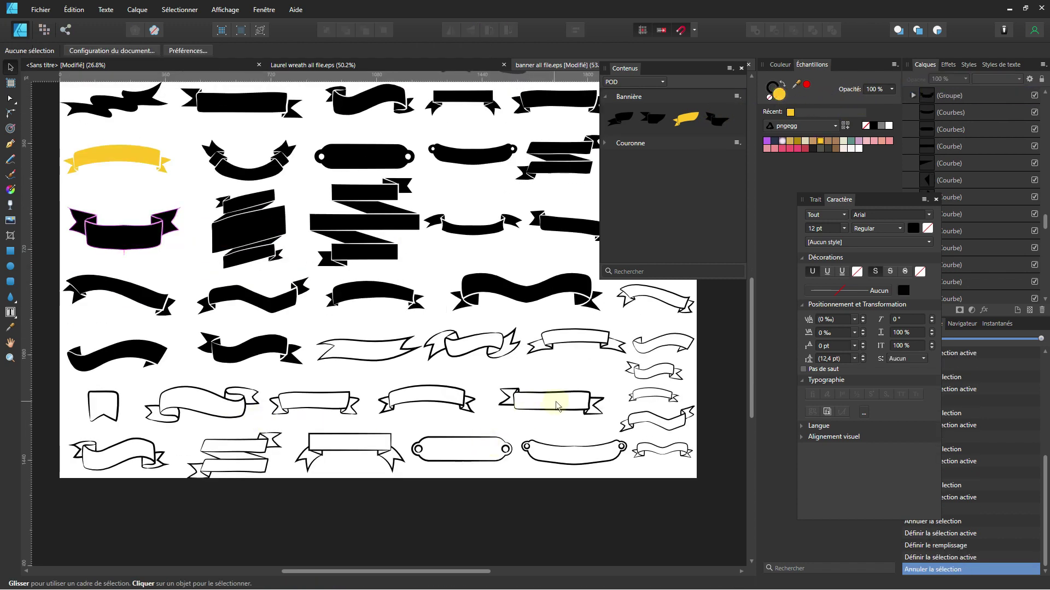
pyautogui.moveTo(556, 406); pyautogui.dragTo(735, 118)
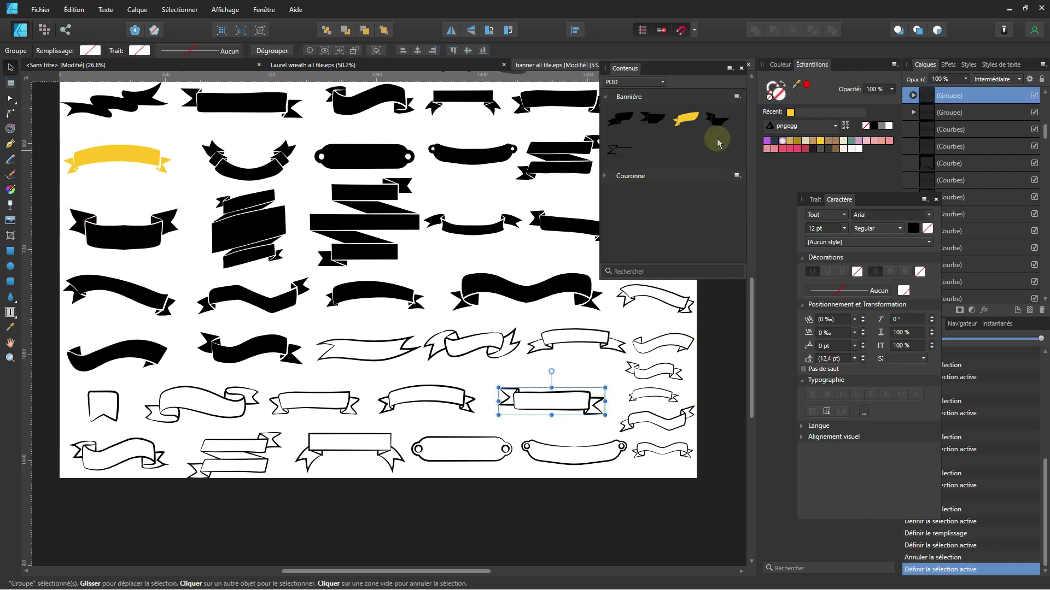
# Export the POD category's assets to the Contenus folder as POD.afassets, replacing the existing file
pyautogui.click(729, 68)
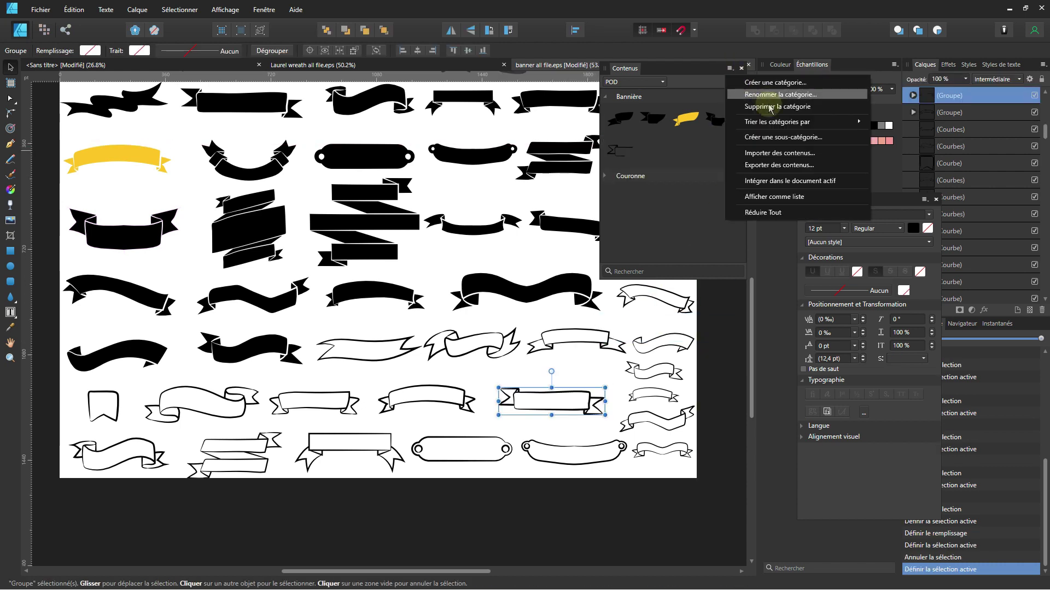
pyautogui.click(769, 168)
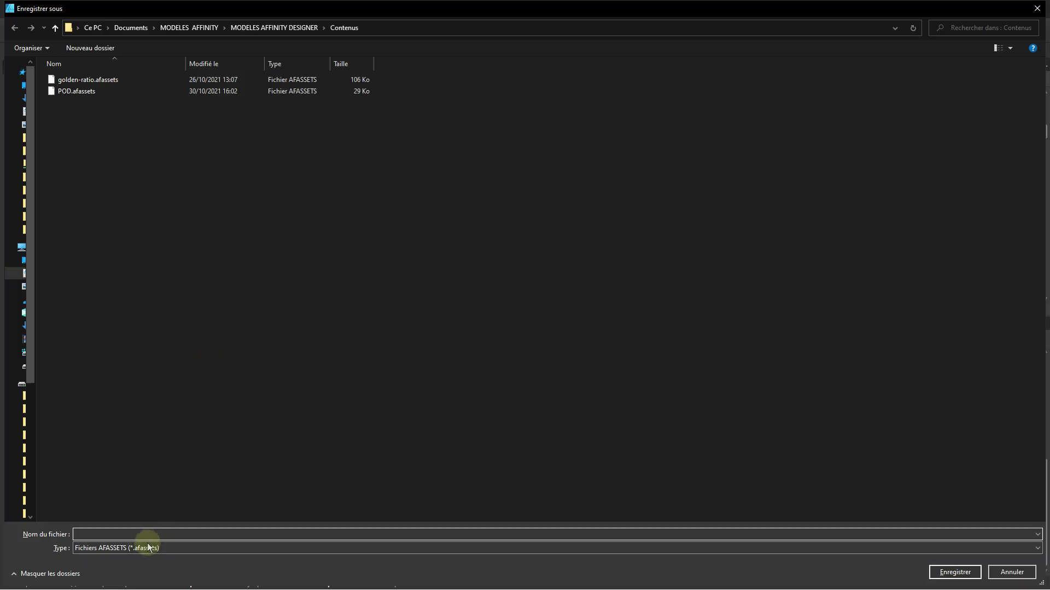
pyautogui.click(72, 91)
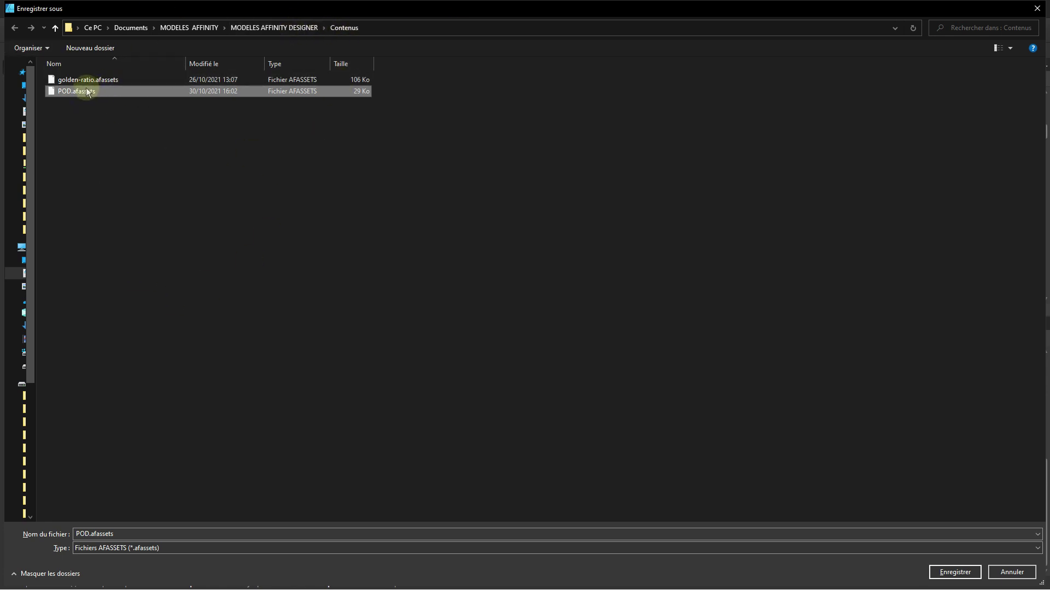
pyautogui.click(933, 571)
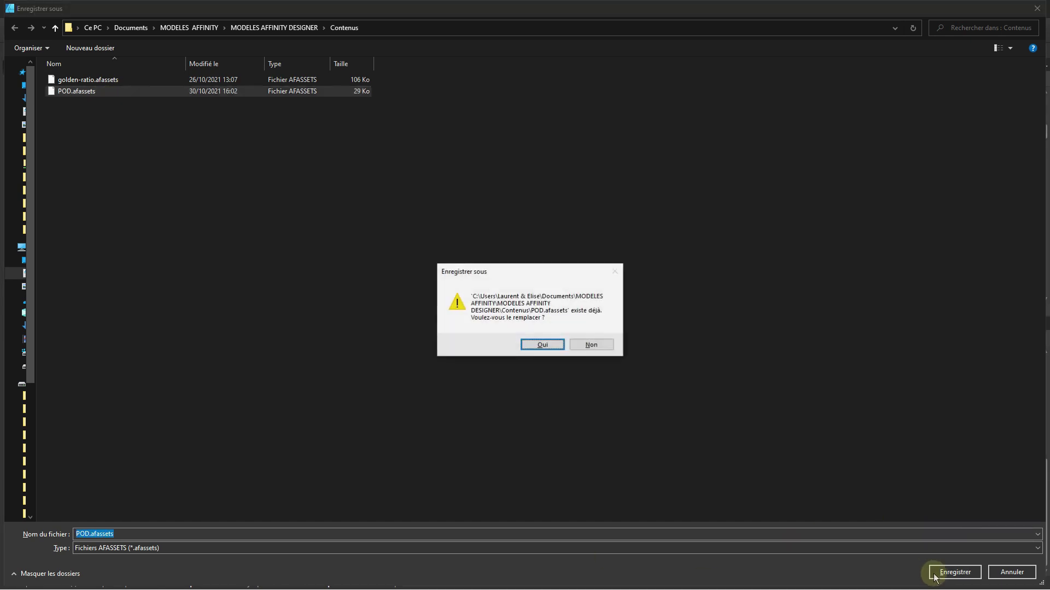
pyautogui.click(544, 349)
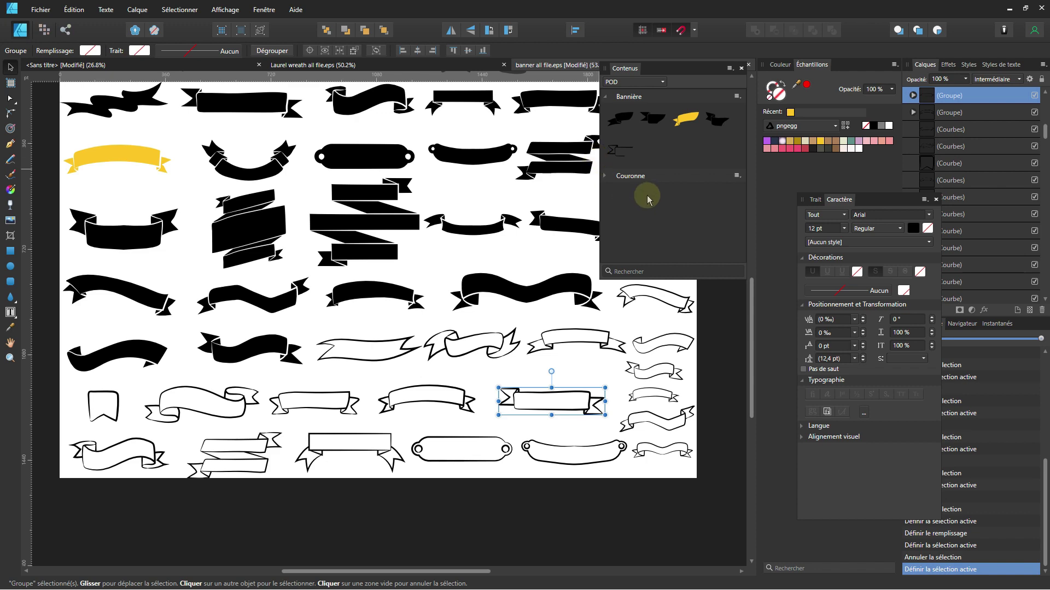
# Add the second wreath of the first row in the Laurel wreath file to the Couronne subcategory, keeping its original place on the page
pyautogui.click(313, 66)
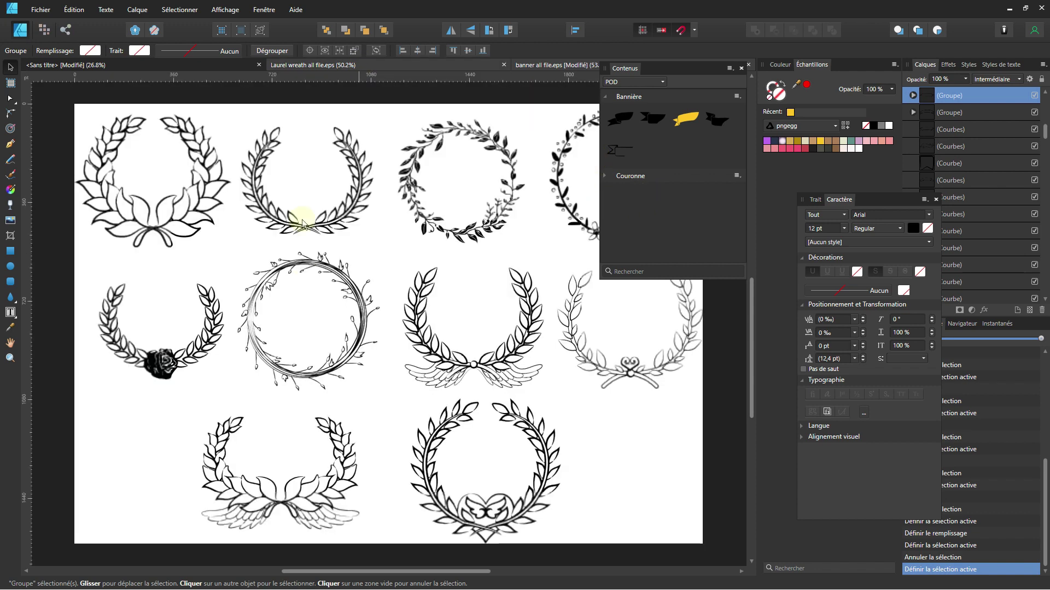
pyautogui.click(331, 229)
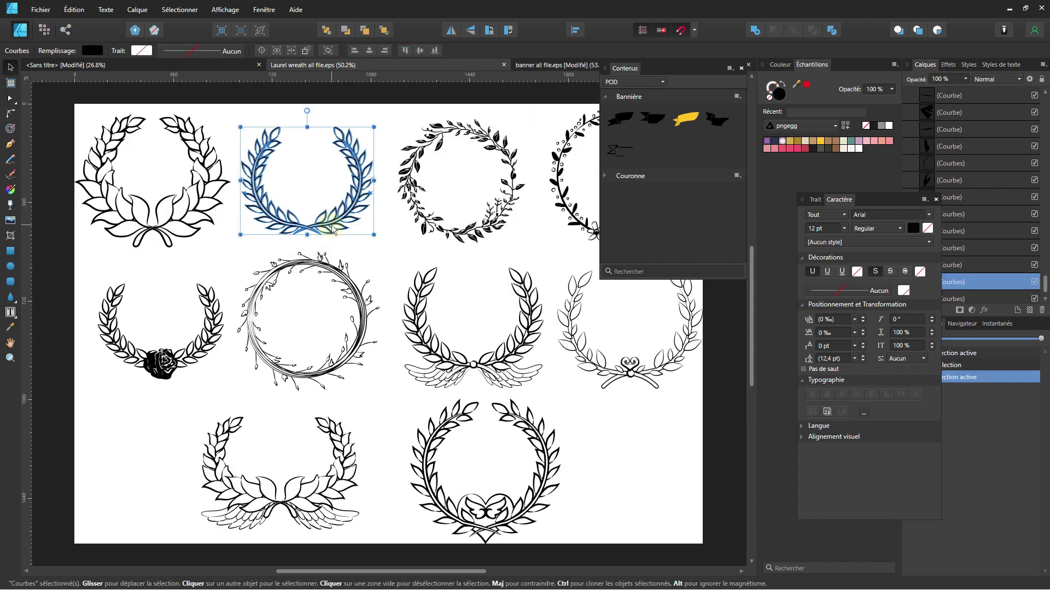
pyautogui.moveTo(332, 230); pyautogui.dragTo(335, 207)
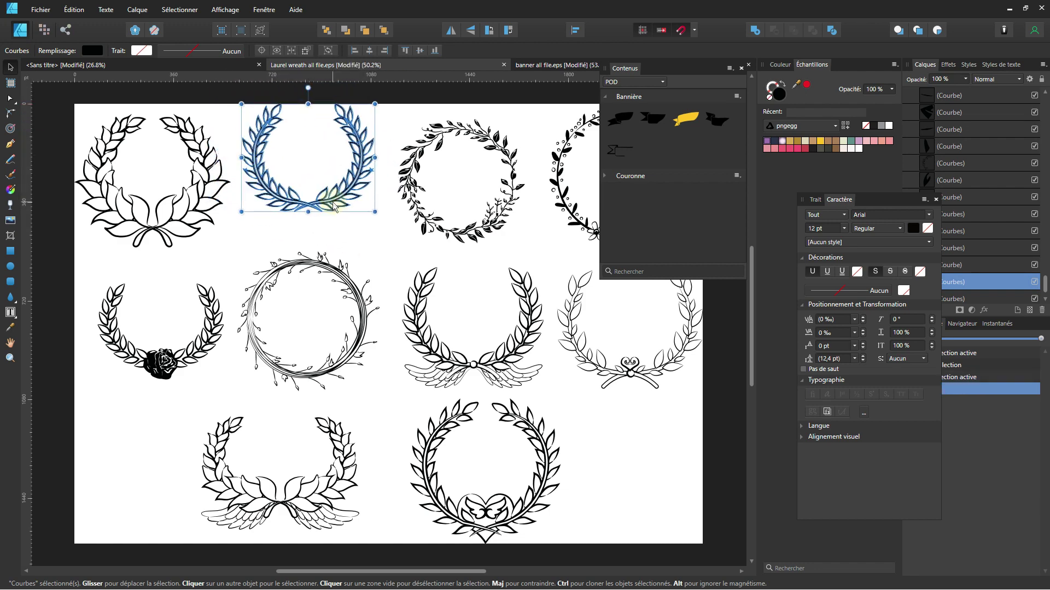
pyautogui.hotkey('ctrl', 'z')
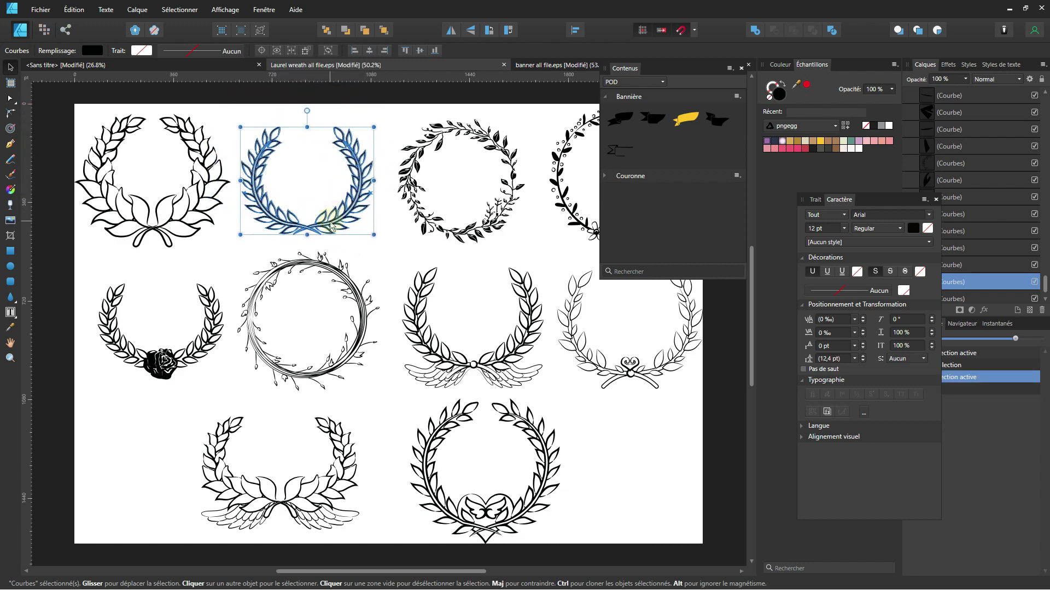
pyautogui.moveTo(330, 227); pyautogui.dragTo(628, 193)
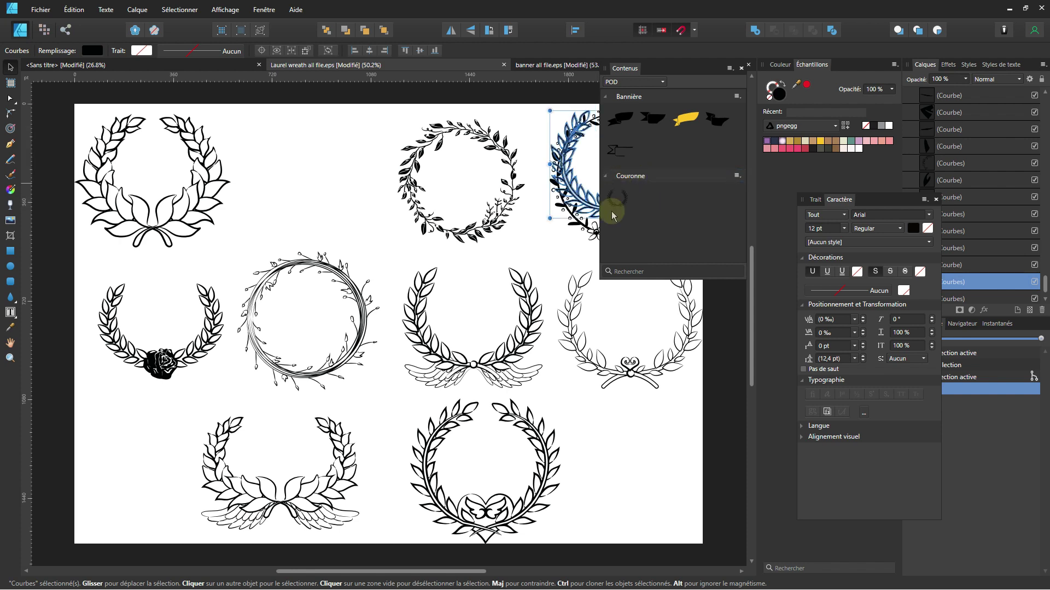
pyautogui.moveTo(580, 204); pyautogui.dragTo(273, 214)
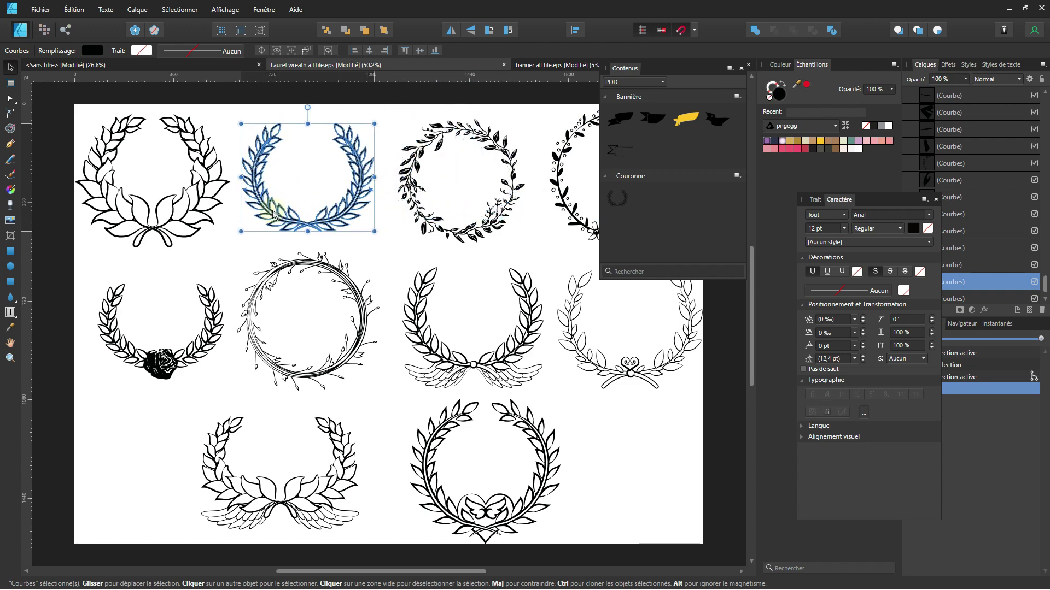
# Group the three parts of the round leafy wreath in the first row and add the group to the Couronne subcategory
pyautogui.click(490, 234)
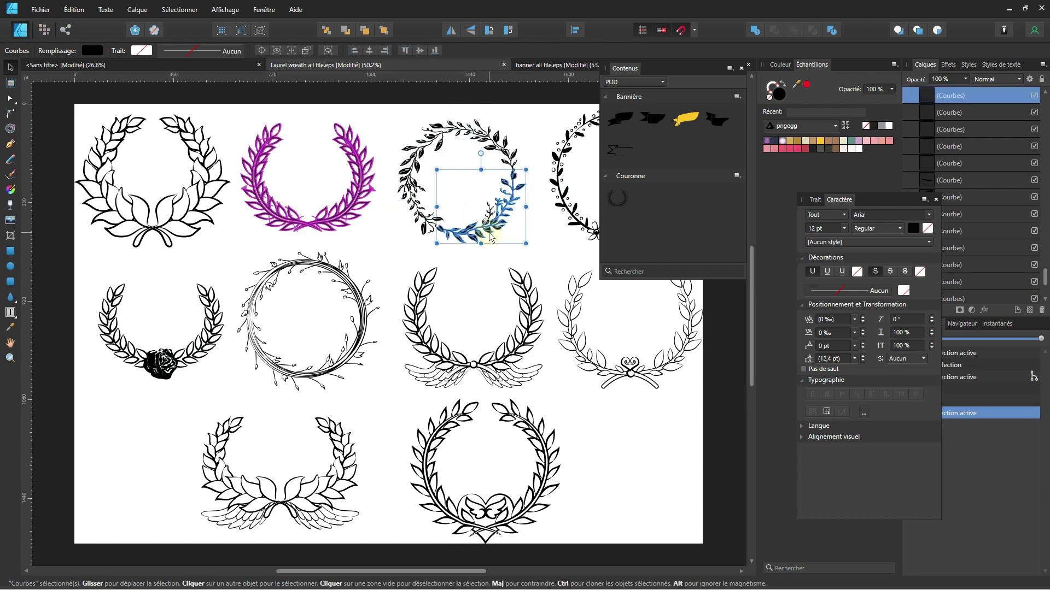
pyautogui.keyDown('shift'); pyautogui.click(502, 147); pyautogui.keyUp('shift')
pyautogui.keyDown('shift'); pyautogui.click(429, 155); pyautogui.keyUp('shift')
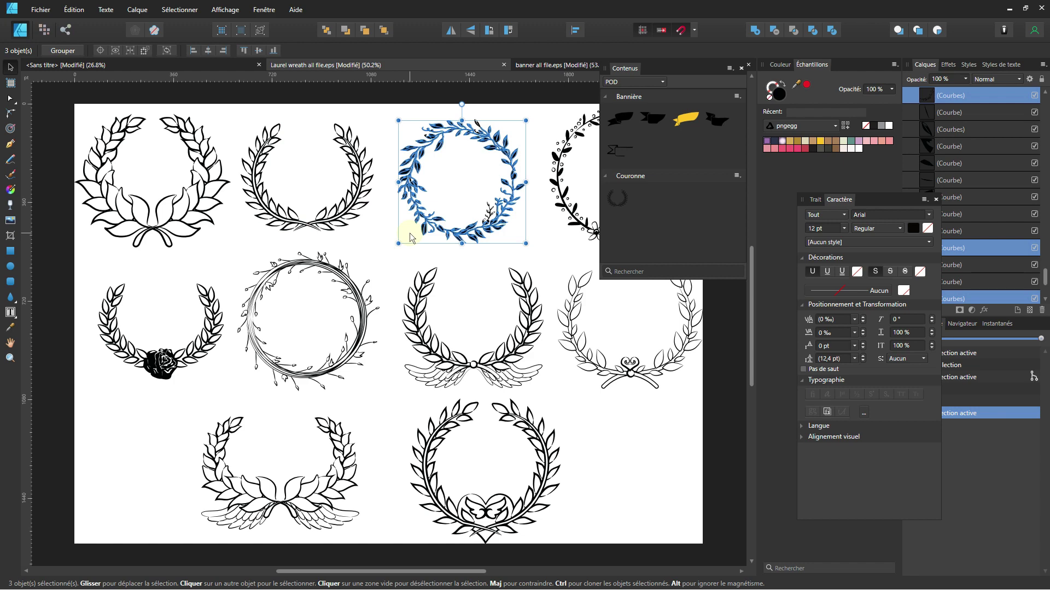
pyautogui.hotkey('ctrl', 'g')
pyautogui.moveTo(468, 227); pyautogui.dragTo(642, 195)
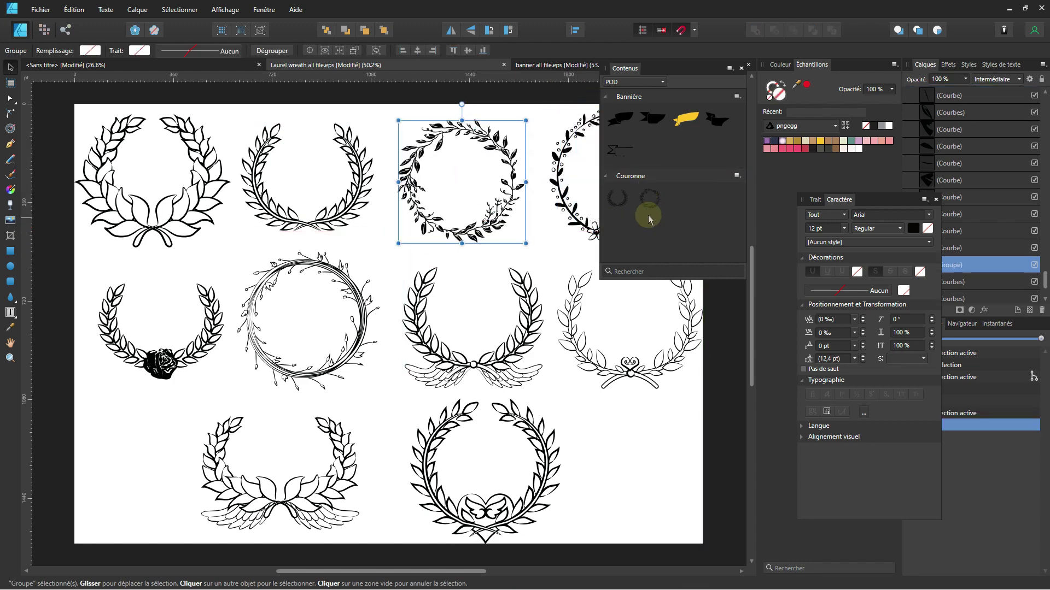
# Add the round twig wreath and the last wreath of the second row, plus the last wreath of the third row, to the Couronne subcategory
pyautogui.click(366, 338)
pyautogui.moveTo(364, 339); pyautogui.dragTo(664, 202)
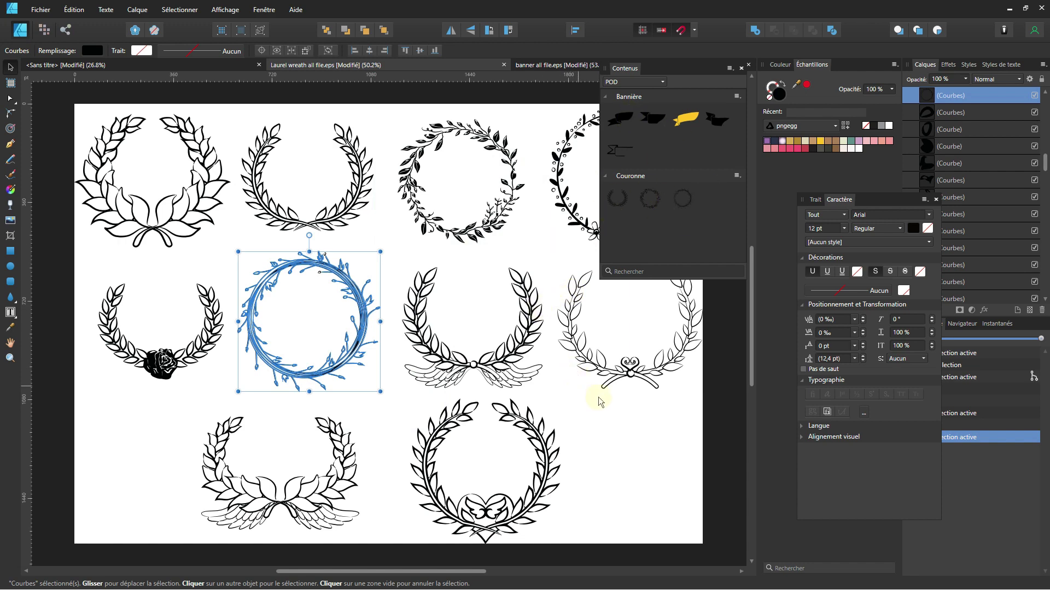
pyautogui.moveTo(606, 381); pyautogui.dragTo(706, 203)
pyautogui.click(171, 364)
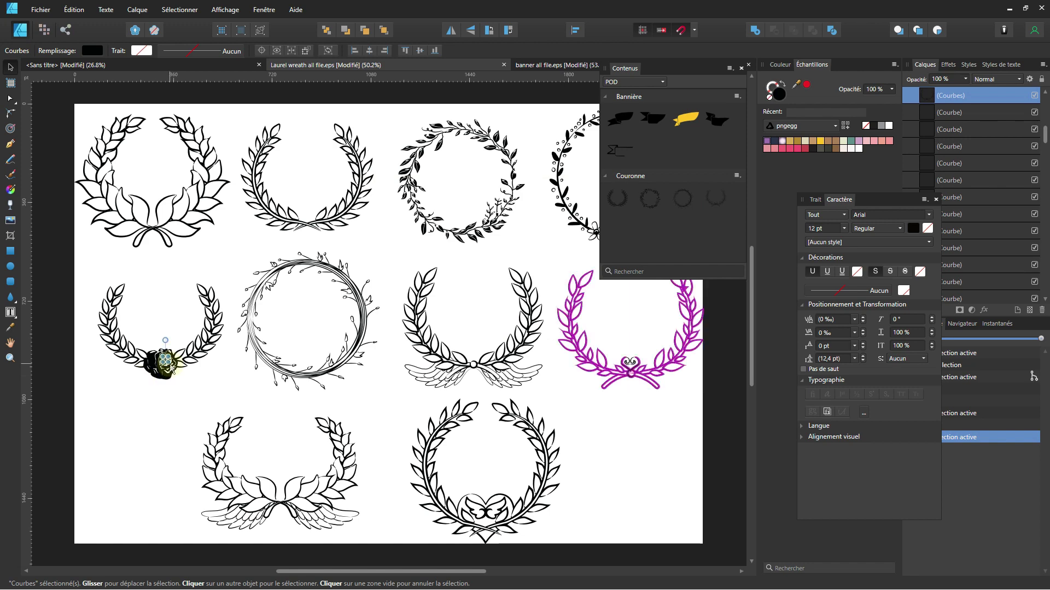
pyautogui.click(165, 224)
pyautogui.moveTo(497, 514); pyautogui.dragTo(731, 191)
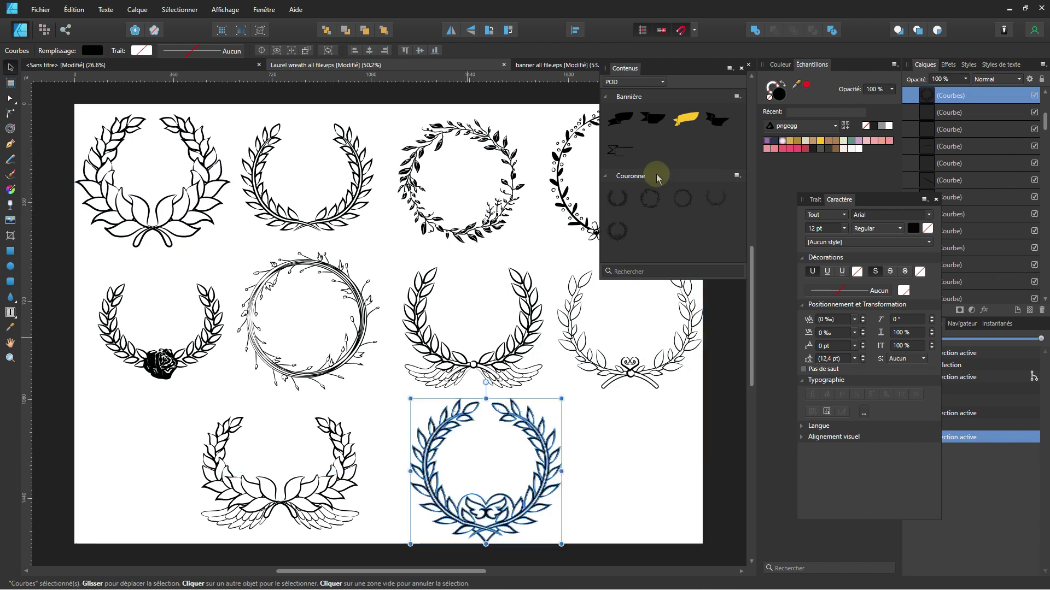
# Export the POD category's assets to the Contenus folder again, overwriting POD.afassets
pyautogui.click(730, 68)
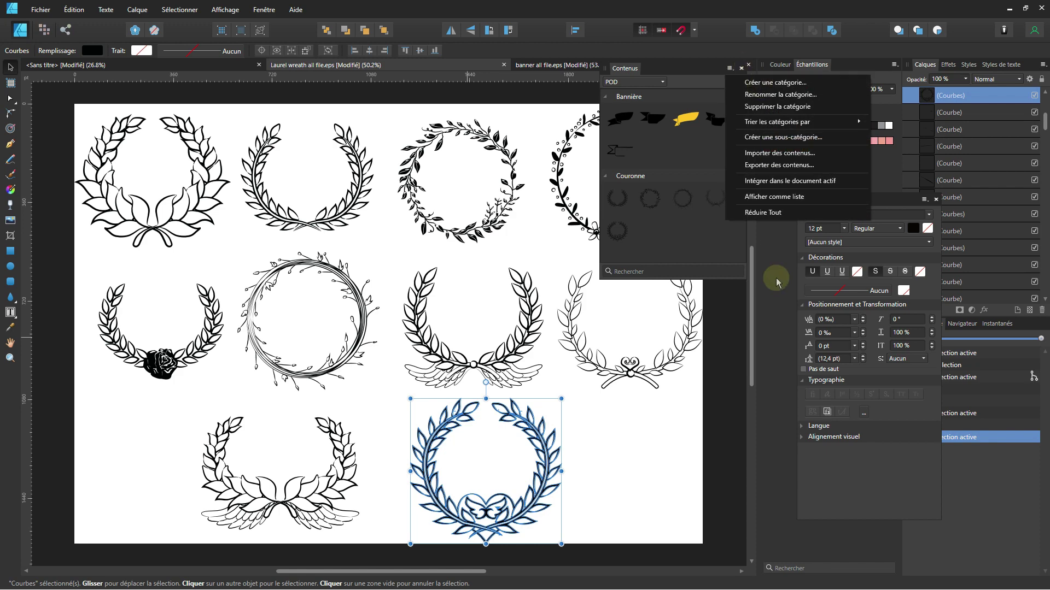
pyautogui.click(796, 170)
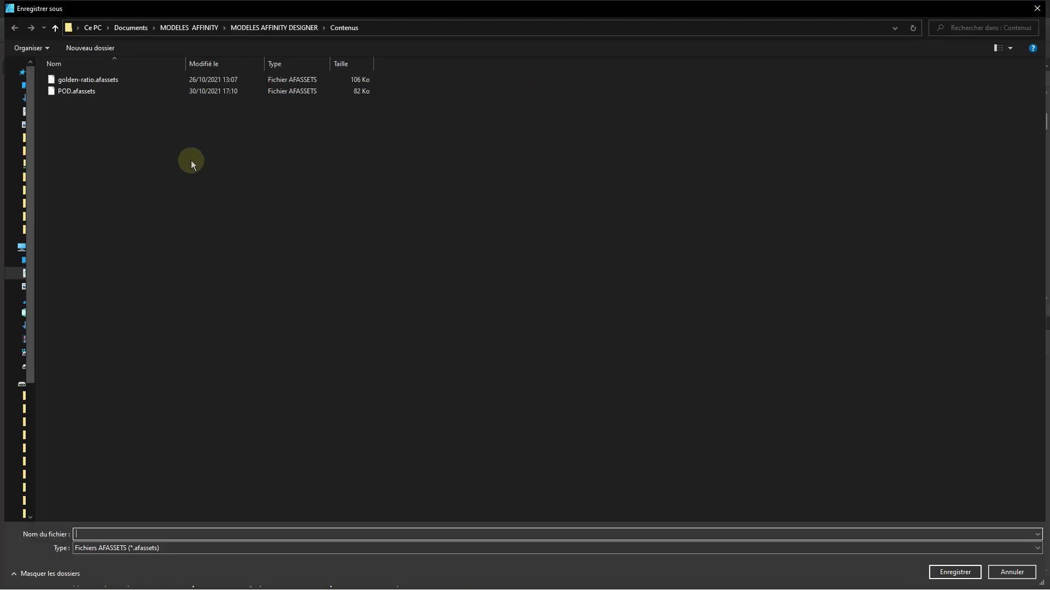
pyautogui.click(83, 92)
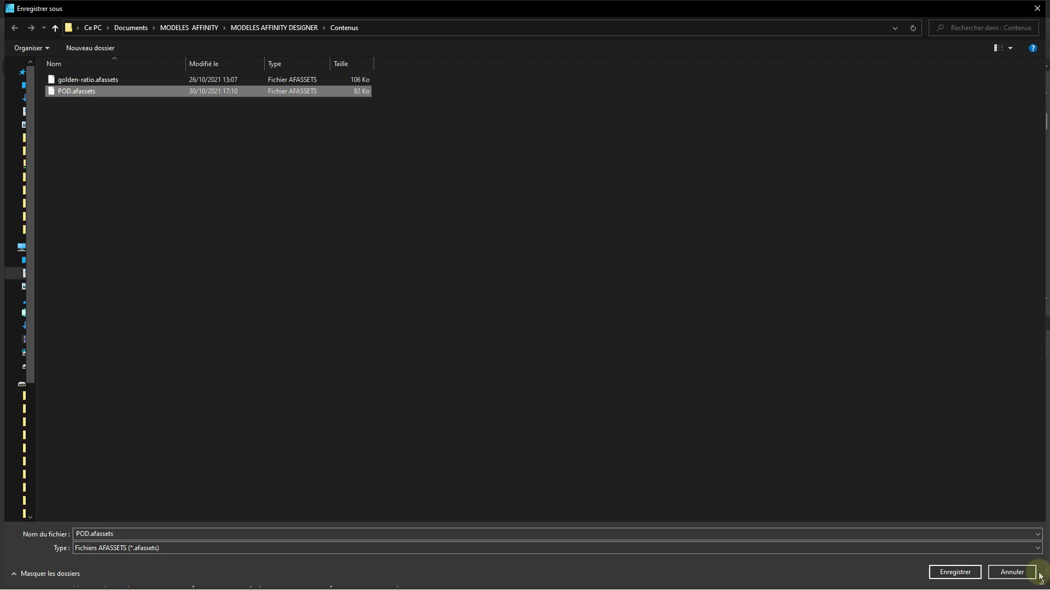
pyautogui.click(957, 572)
pyautogui.click(543, 343)
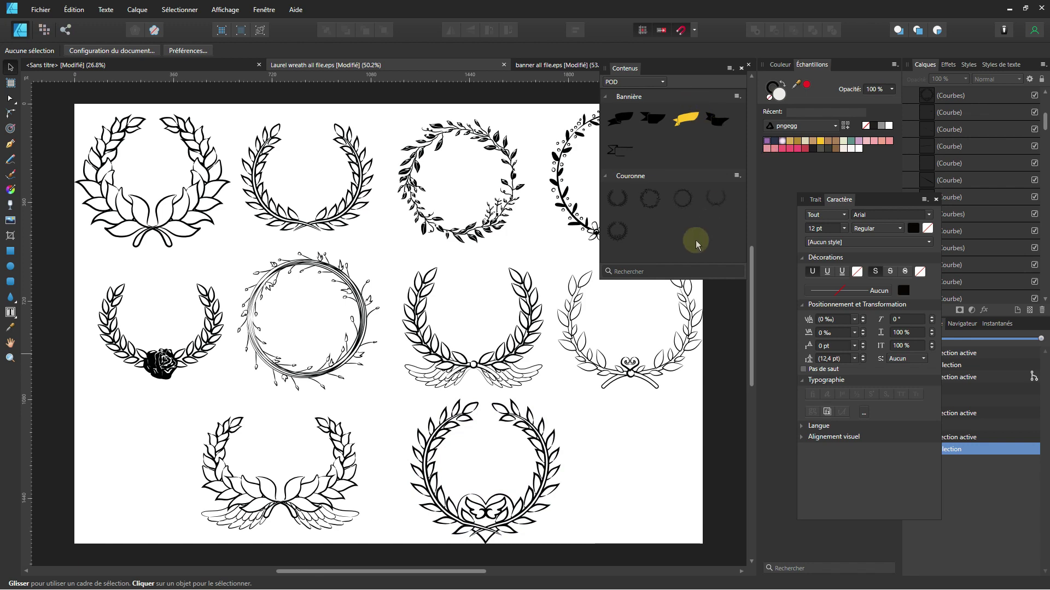
# Place the first Couronne wreath asset in the untitled document, centred horizontally on the page
pyautogui.click(211, 66)
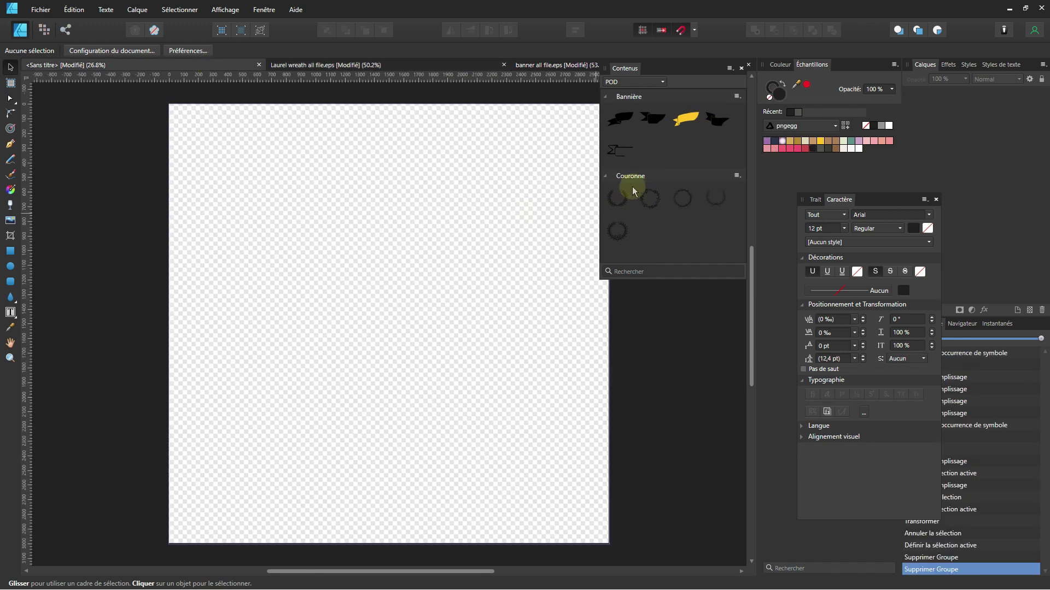
pyautogui.moveTo(622, 202); pyautogui.dragTo(486, 408)
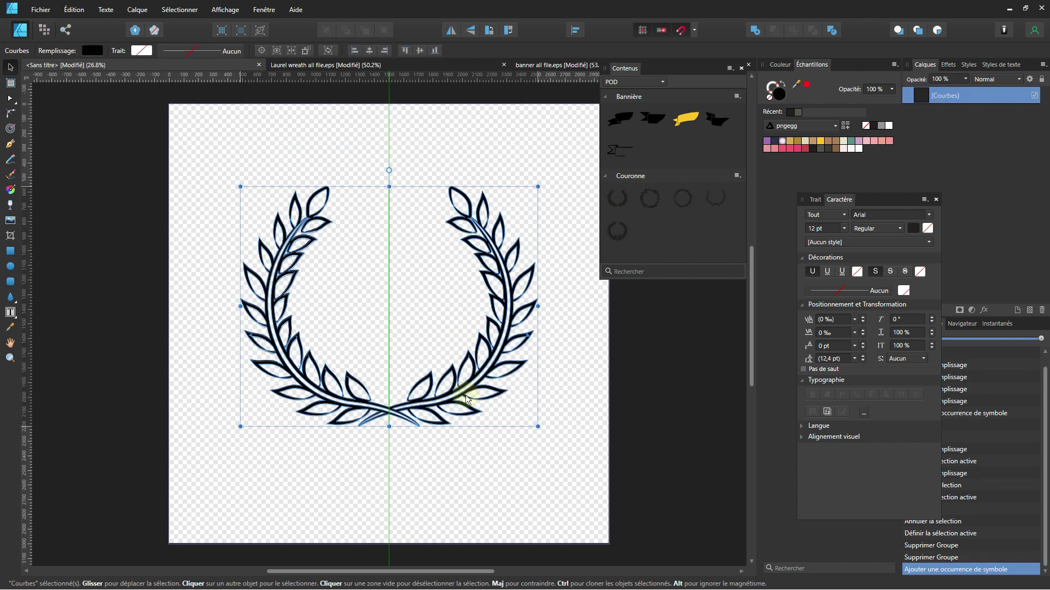
pyautogui.click(140, 256)
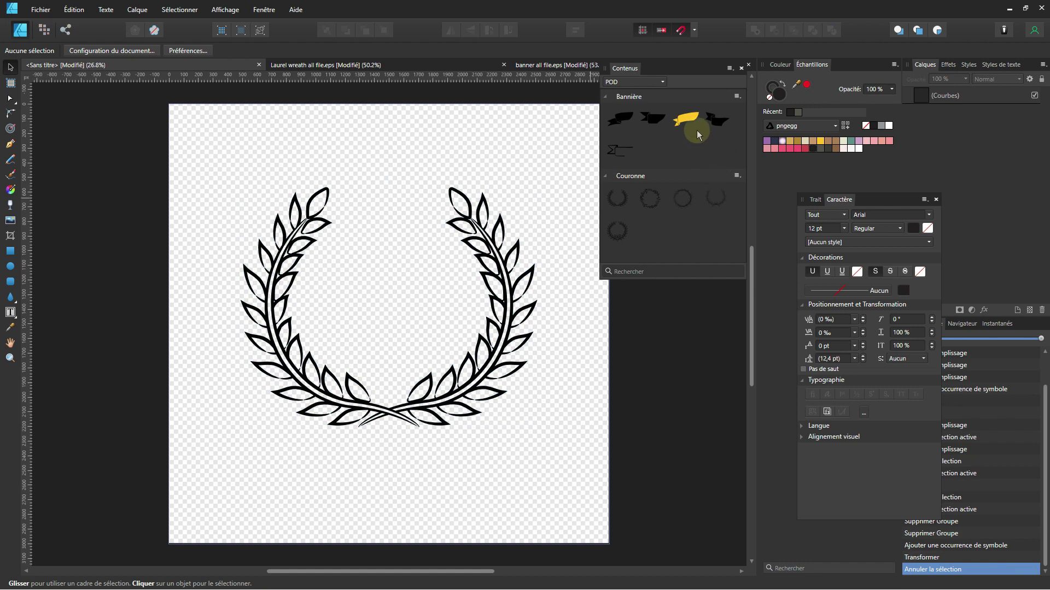
# Place the first Bannière banner asset in the document, enlarge it and position it across the wreath's base
pyautogui.moveTo(632, 116); pyautogui.dragTo(635, 264)
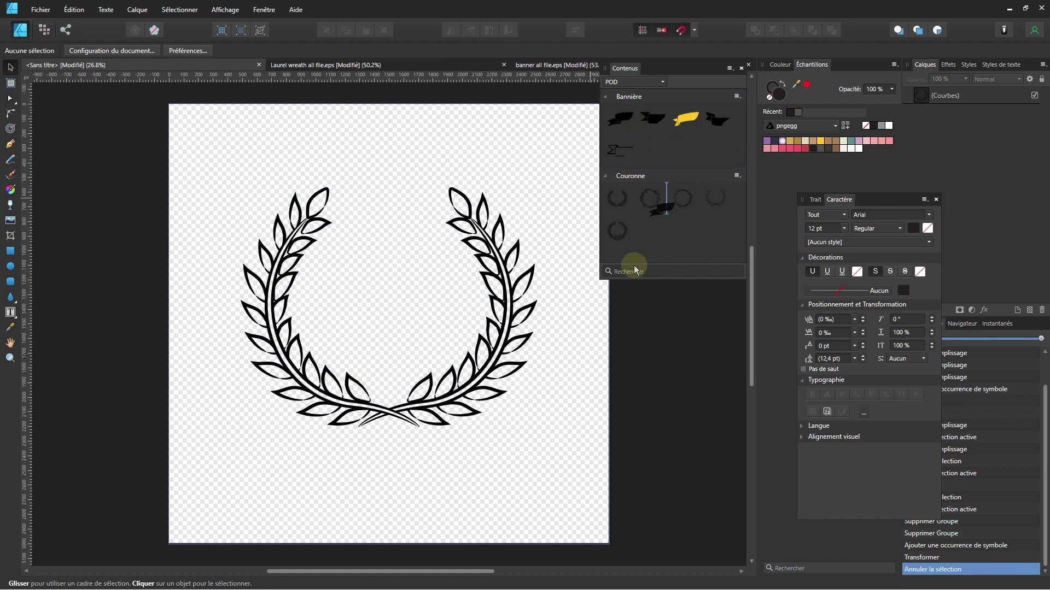
pyautogui.moveTo(263, 478); pyautogui.dragTo(621, 528)
pyautogui.moveTo(549, 507); pyautogui.dragTo(461, 390)
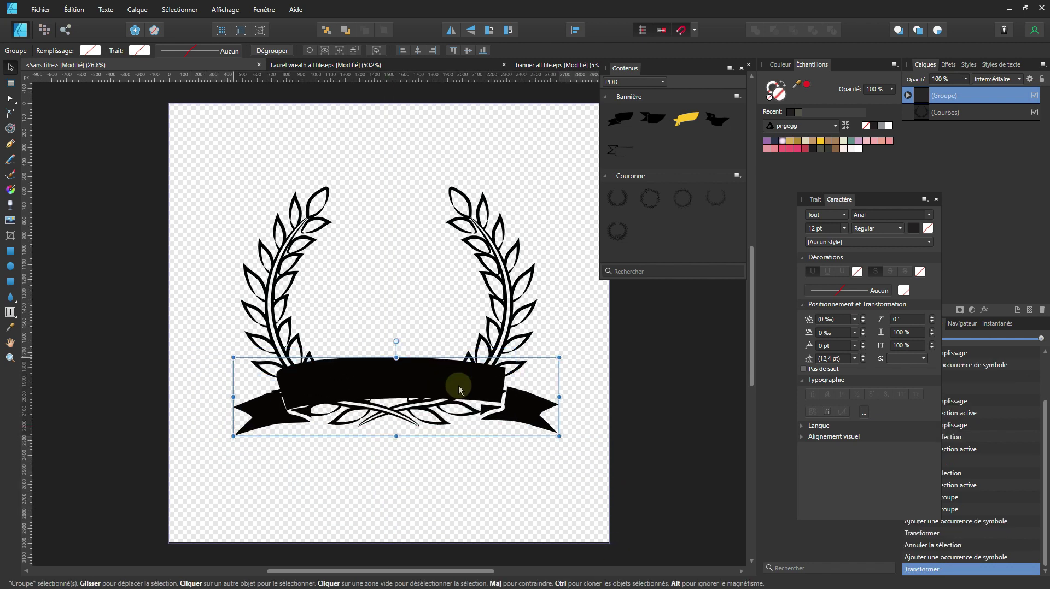
pyautogui.moveTo(565, 436); pyautogui.dragTo(595, 441)
pyautogui.moveTo(515, 399); pyautogui.dragTo(494, 402)
pyautogui.click(440, 480)
# Add the artistic text "20" at a large size inside the wreath
pyautogui.click(11, 312)
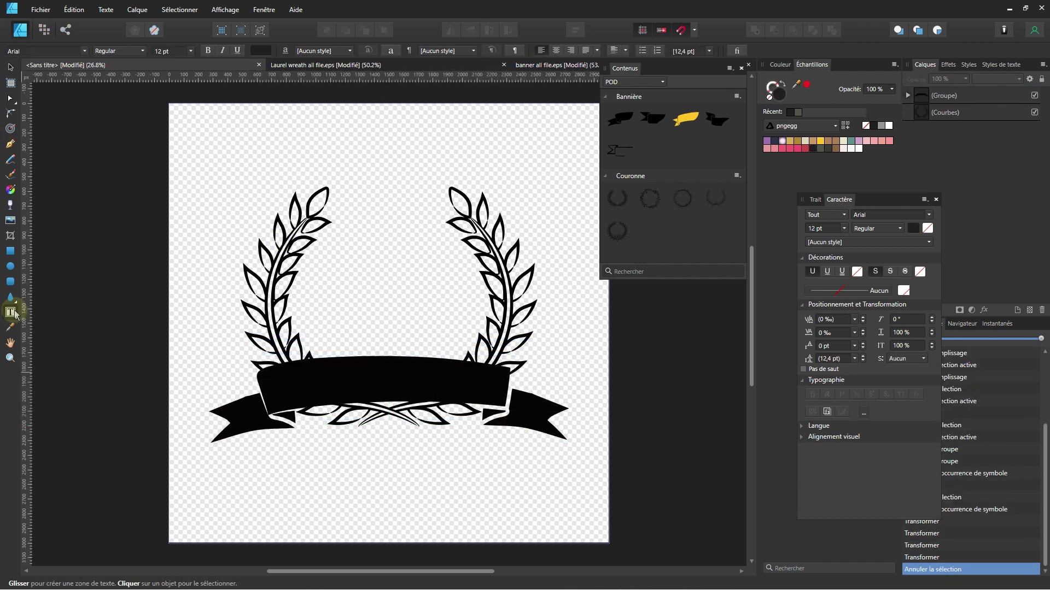
pyautogui.click(10, 312)
pyautogui.click(68, 310)
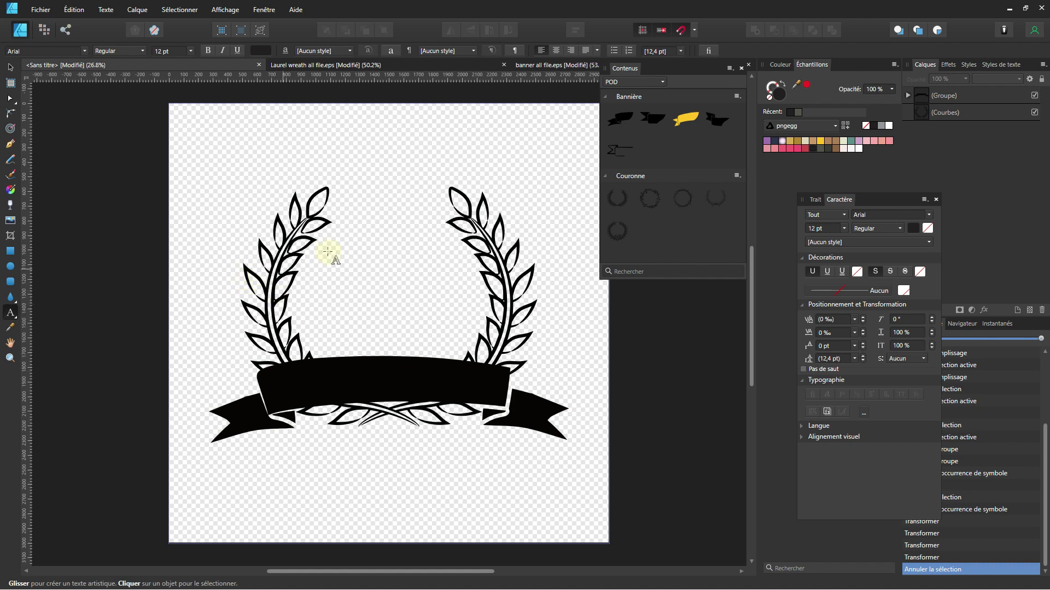
pyautogui.moveTo(402, 291); pyautogui.dragTo(474, 366)
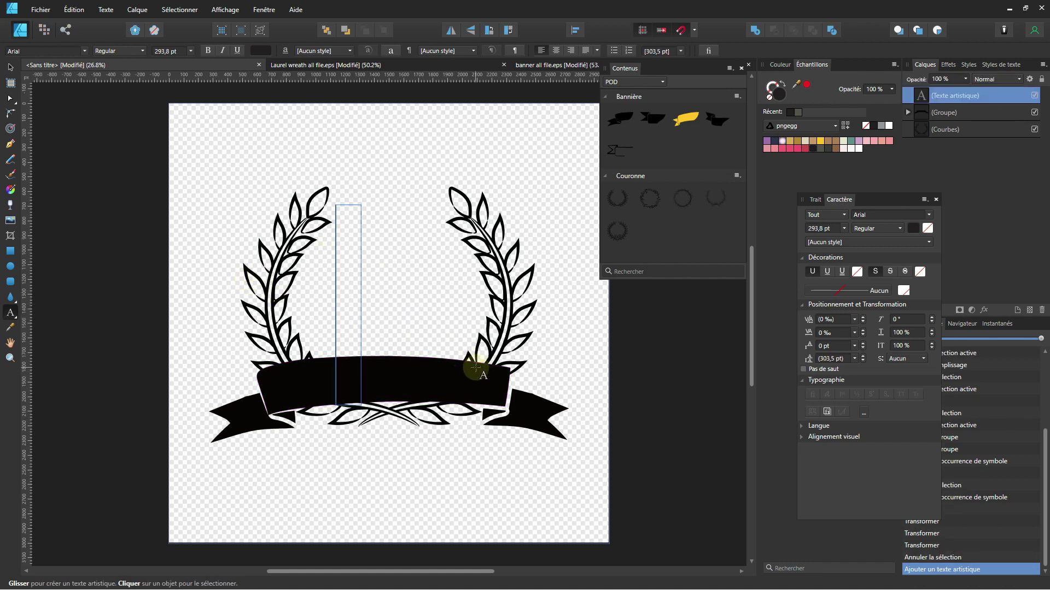
pyautogui.write('20')
pyautogui.press('Escape')
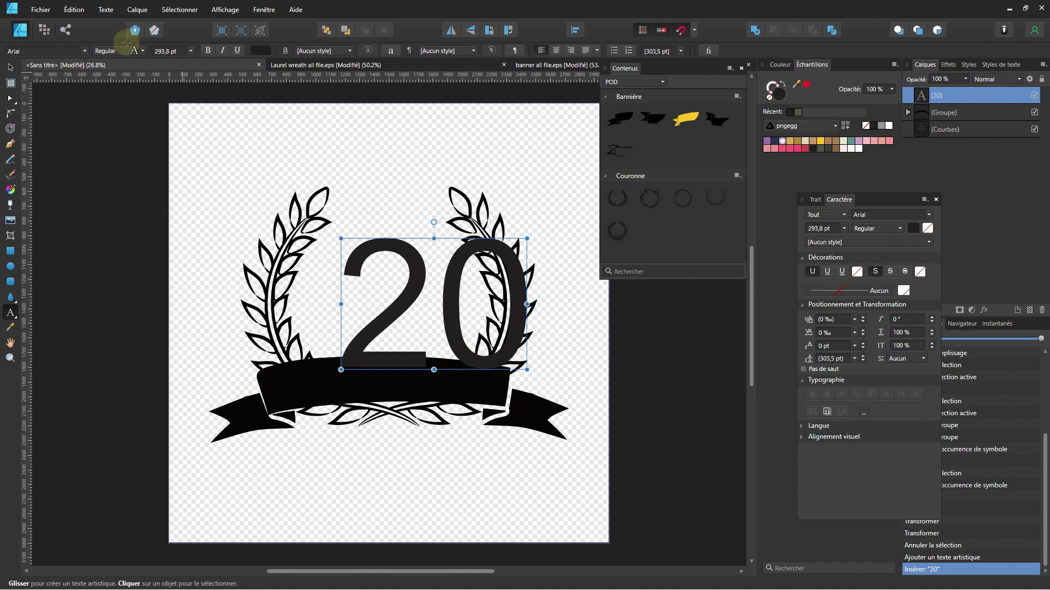
# Set the "20" in the GROBOLD font, fill it black, and scale it to about 194.7 pt, centred in the wreath above the banner
pyautogui.click(84, 51)
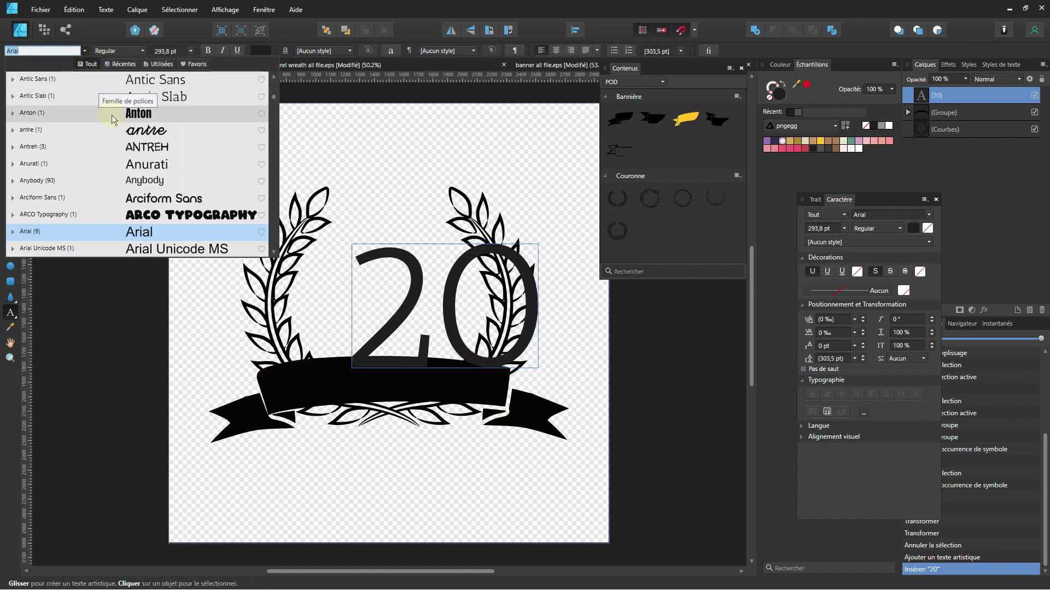
pyautogui.click(124, 68)
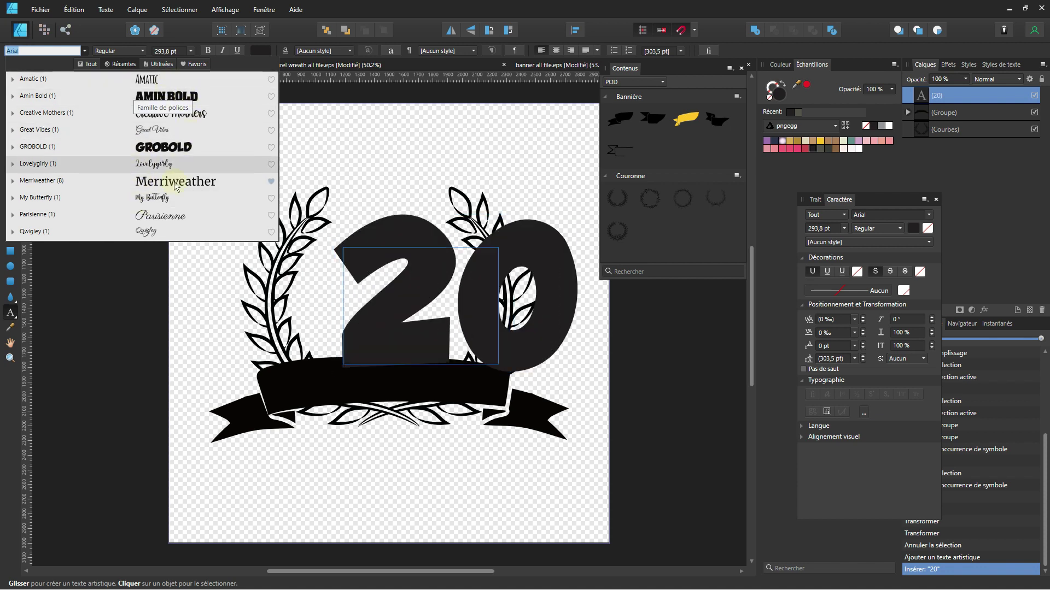
pyautogui.click(167, 150)
pyautogui.moveTo(422, 328); pyautogui.dragTo(394, 300)
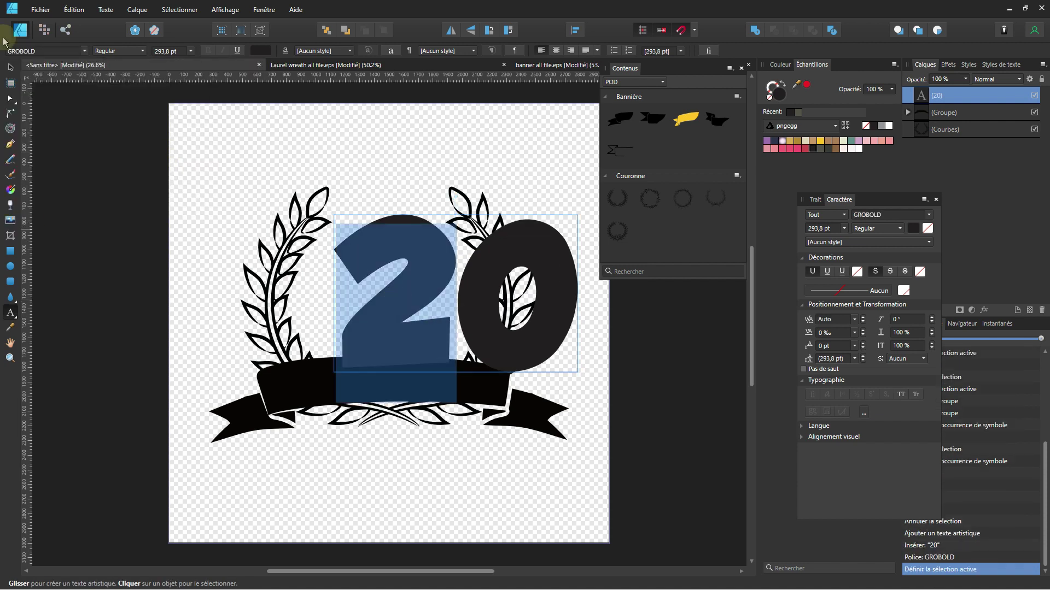
pyautogui.press('Escape')
pyautogui.moveTo(578, 215); pyautogui.dragTo(435, 246)
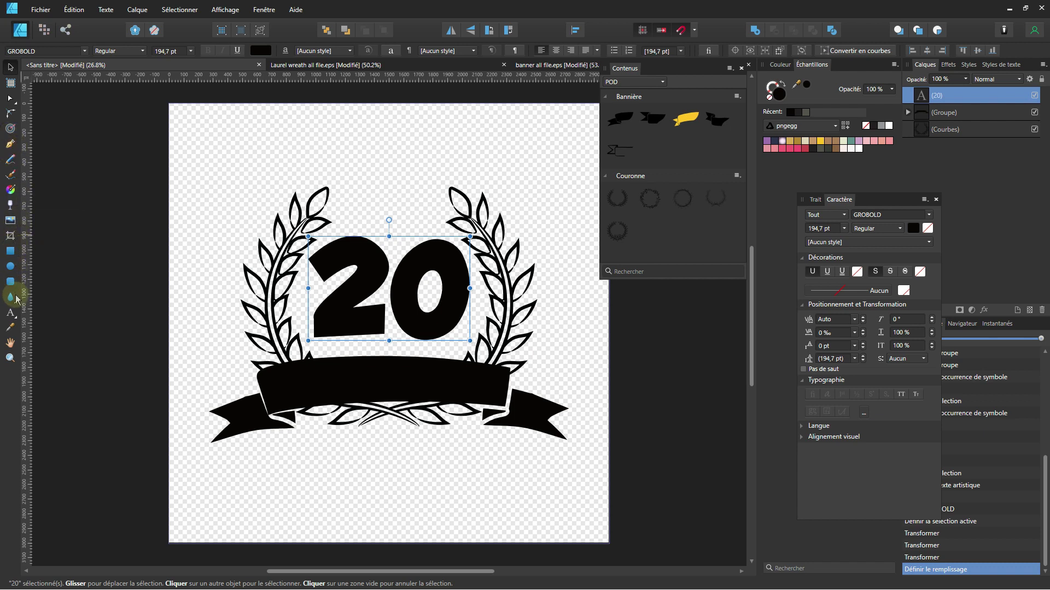
# Draw a wide ellipse from its centre at the banner's lower edge, with its upper arc running across the banner
pyautogui.click(14, 317)
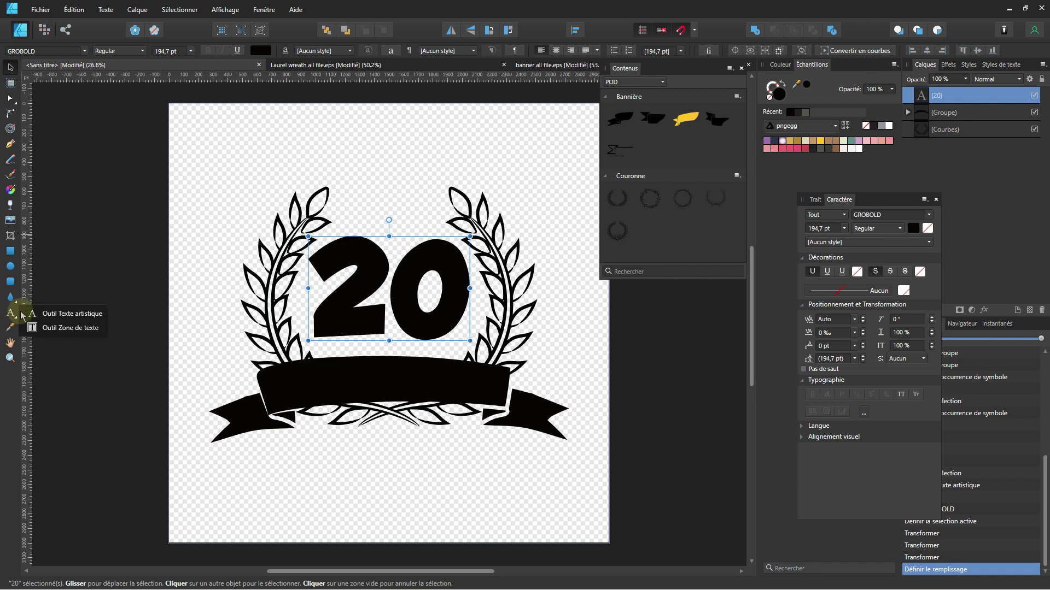
pyautogui.click(10, 266)
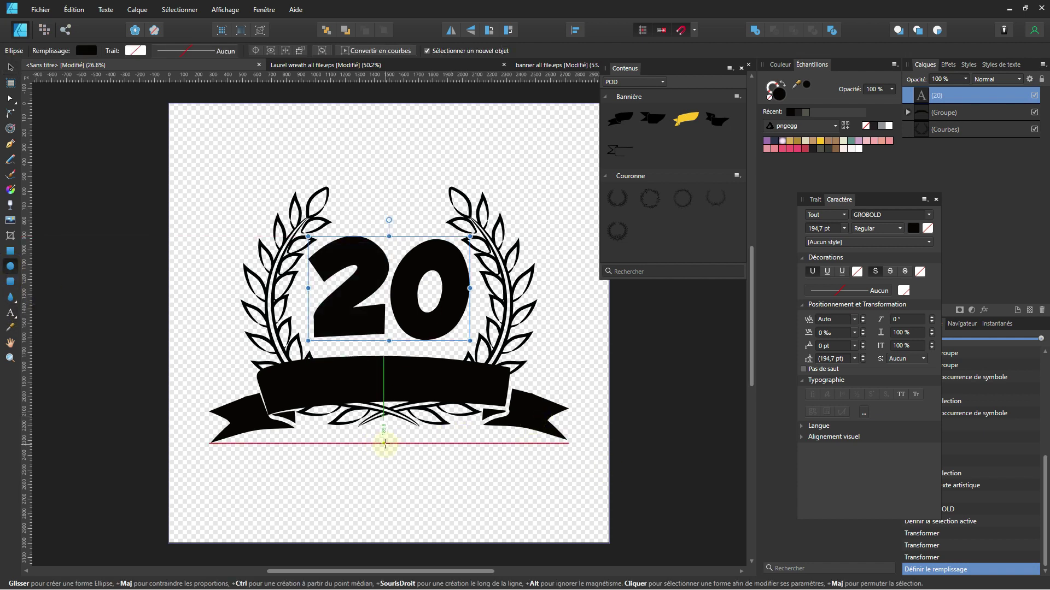
pyautogui.moveTo(384, 444); pyautogui.dragTo(561, 506)
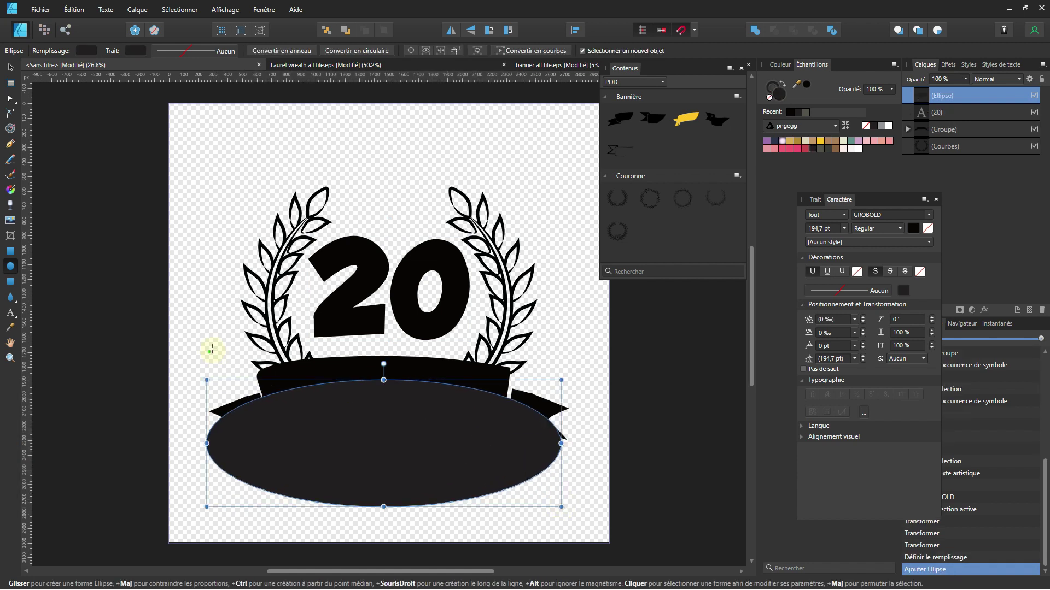
# Turn the ellipse into a text path and enter "ANS" along its upper arc over the banner
pyautogui.click(10, 313)
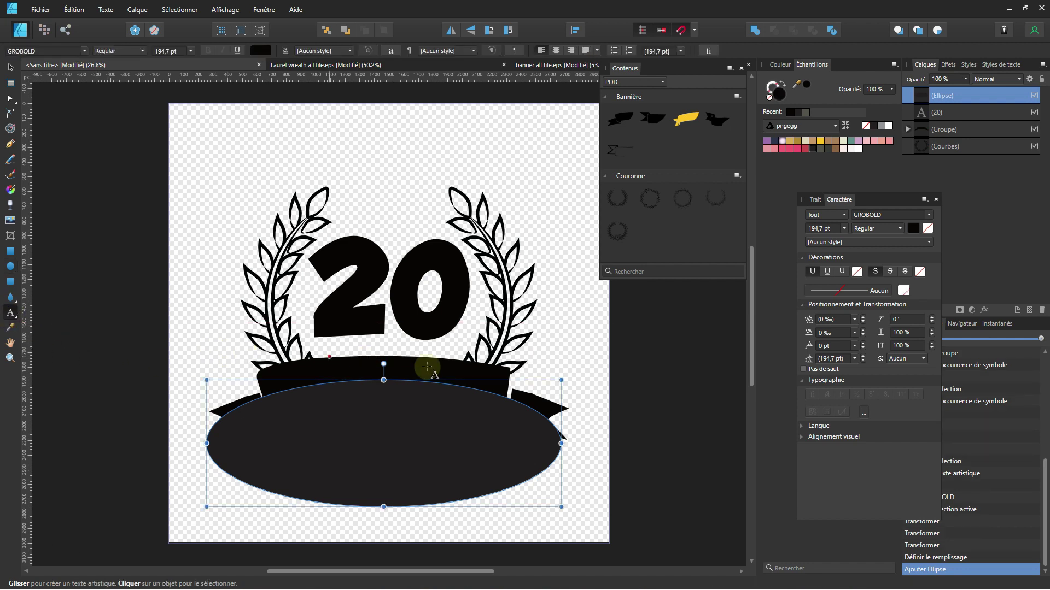
pyautogui.click(305, 386)
pyautogui.write('A')
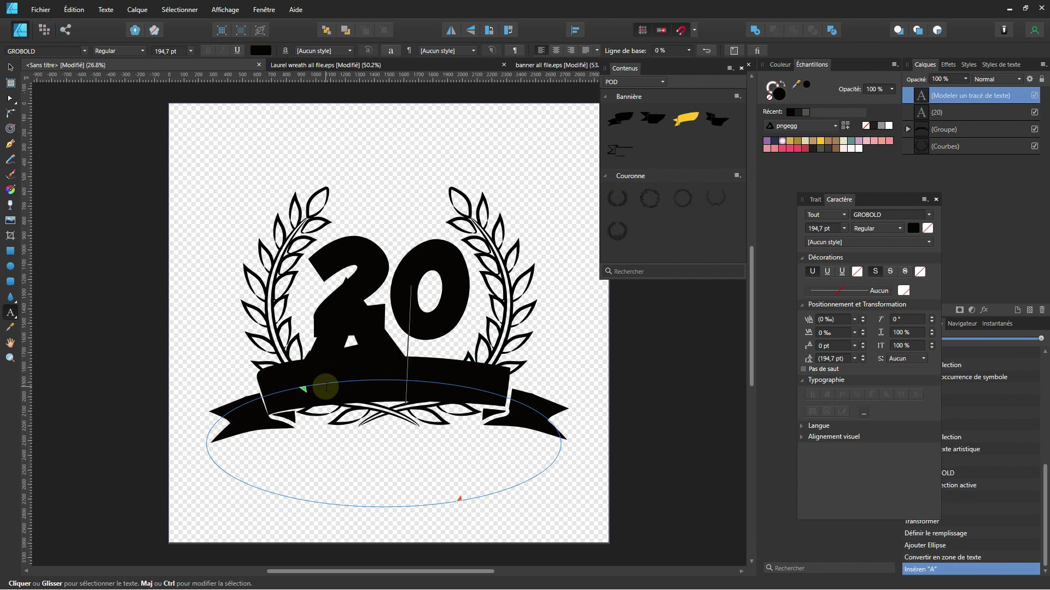
pyautogui.write('NS')
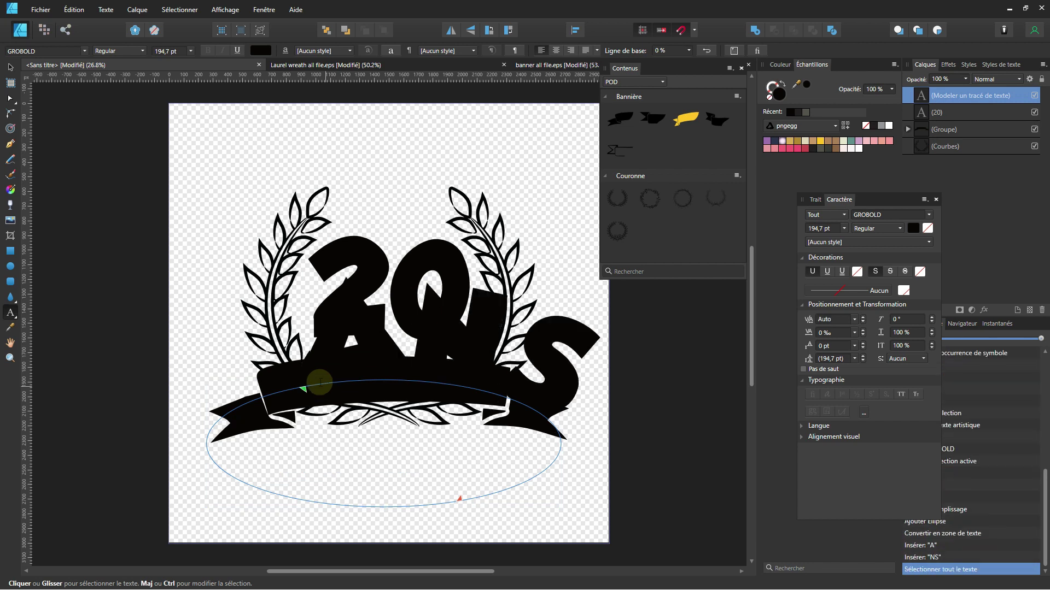
# Set the curved "ANS" text to 64 pt and fill it white
pyautogui.hotkey('ctrl', 'a')
pyautogui.click(168, 51)
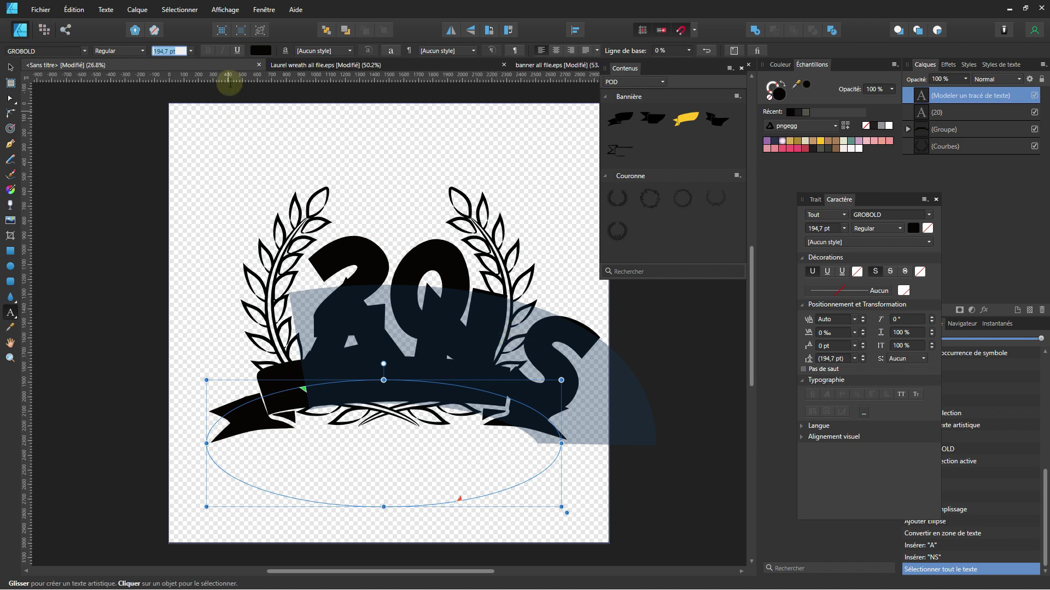
pyautogui.click(191, 51)
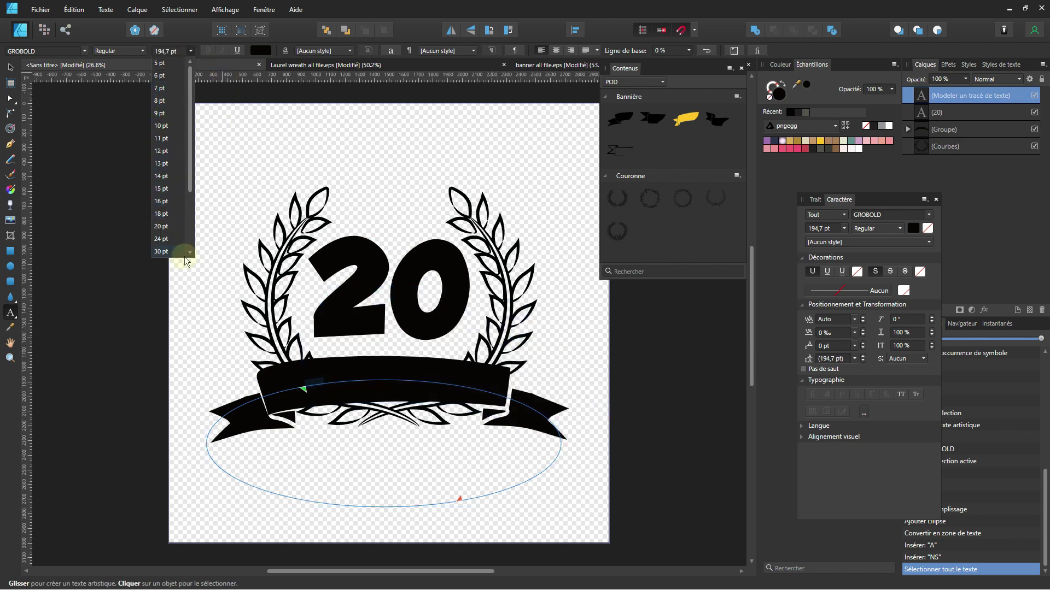
pyautogui.scroll(-2, 185, 262)
pyautogui.click(162, 251)
pyautogui.click(851, 148)
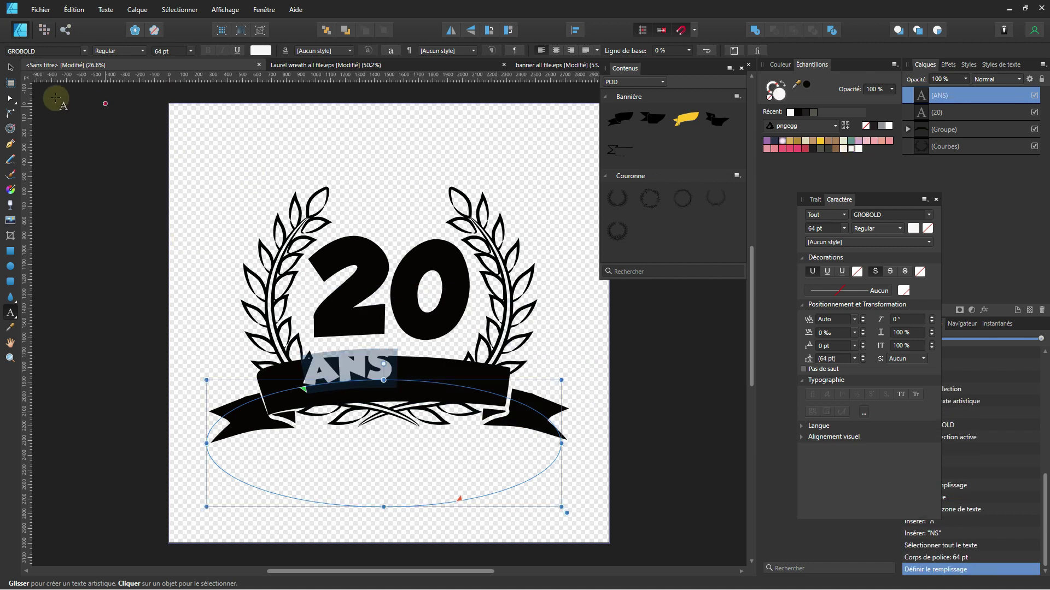
# Shrink the elliptical text path slightly from its upper right corner so "ANS" sits inside the banner's band
pyautogui.click(10, 67)
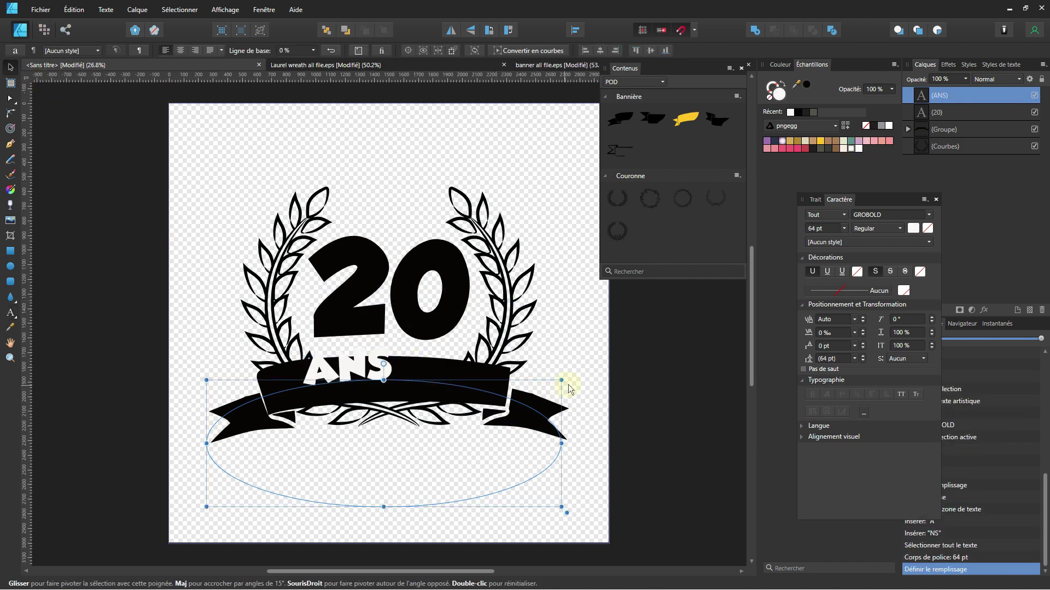
pyautogui.moveTo(561, 380)
pyautogui.mouseDown()
pyautogui.moveTo(539, 386)
pyautogui.moveTo(550, 396)
pyautogui.mouseUp()
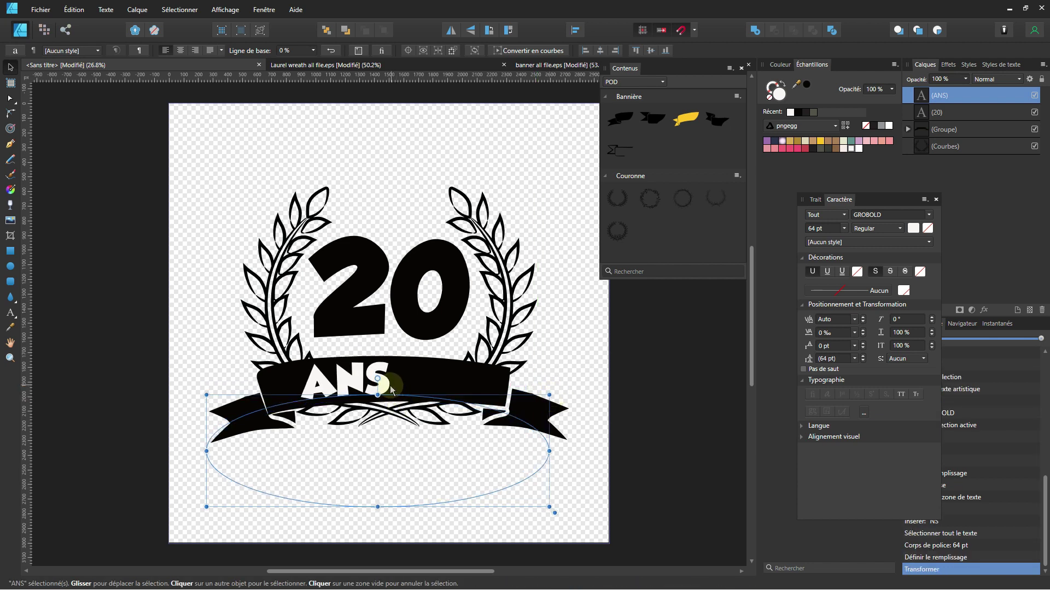
pyautogui.click(389, 386)
pyautogui.click(382, 381)
# Extend the text path's start and end to the ellipse's left and right extremes and centre-align "ANS" between them
pyautogui.doubleClick(383, 382)
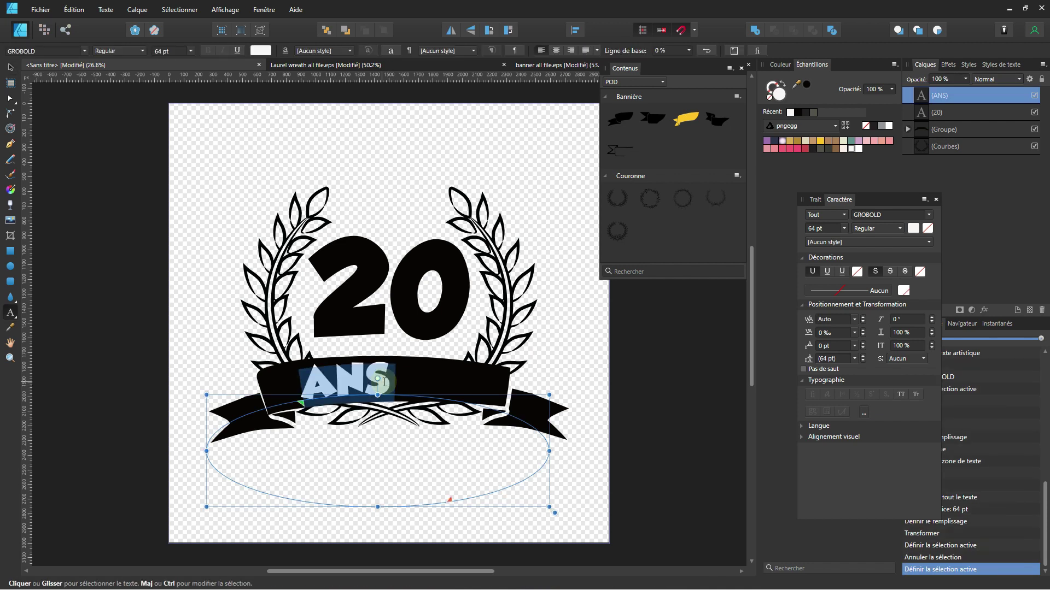
pyautogui.moveTo(450, 500)
pyautogui.mouseDown()
pyautogui.moveTo(626, 452)
pyautogui.moveTo(578, 452)
pyautogui.mouseUp()
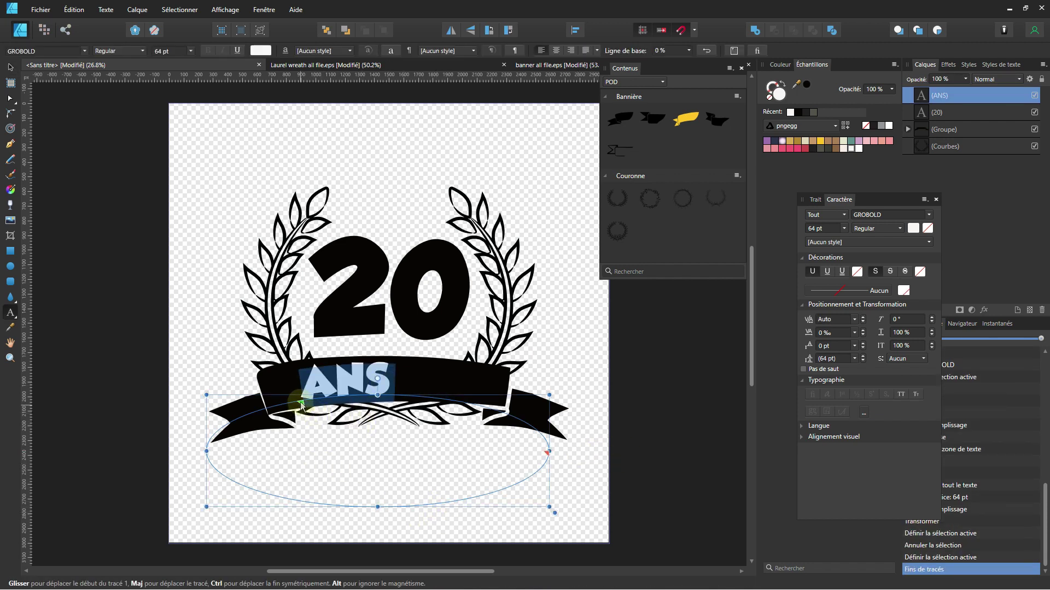
pyautogui.moveTo(302, 405)
pyautogui.mouseDown()
pyautogui.moveTo(244, 421)
pyautogui.moveTo(207, 458)
pyautogui.mouseUp()
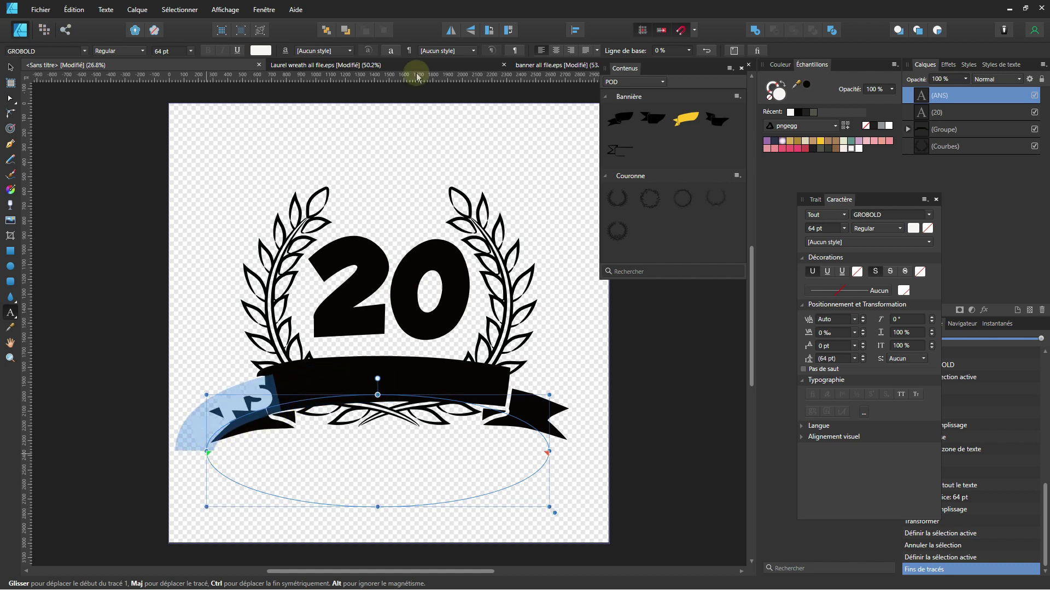
pyautogui.click(556, 50)
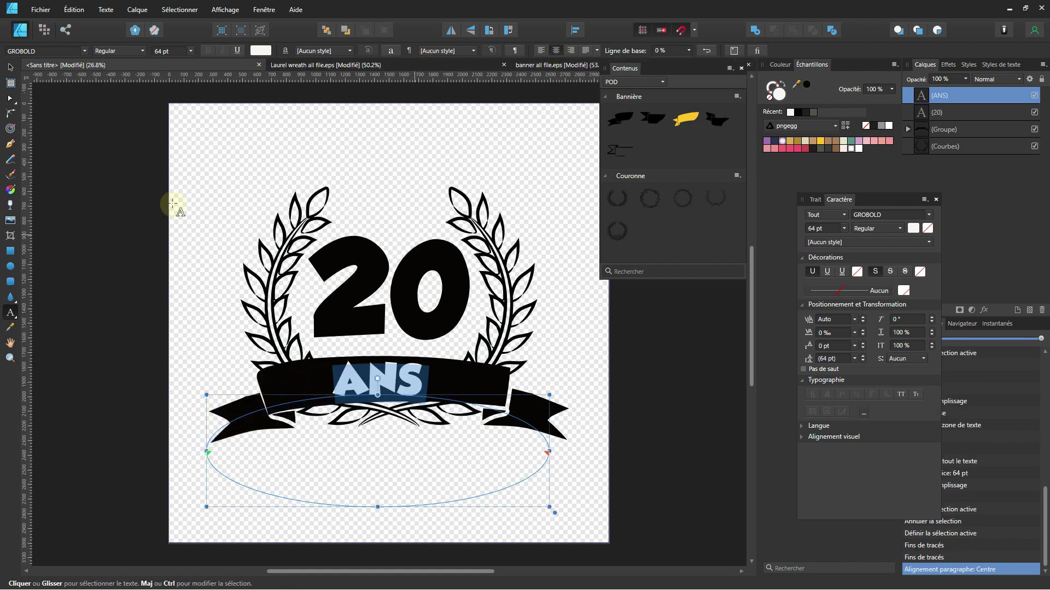
pyautogui.click(10, 67)
pyautogui.click(424, 156)
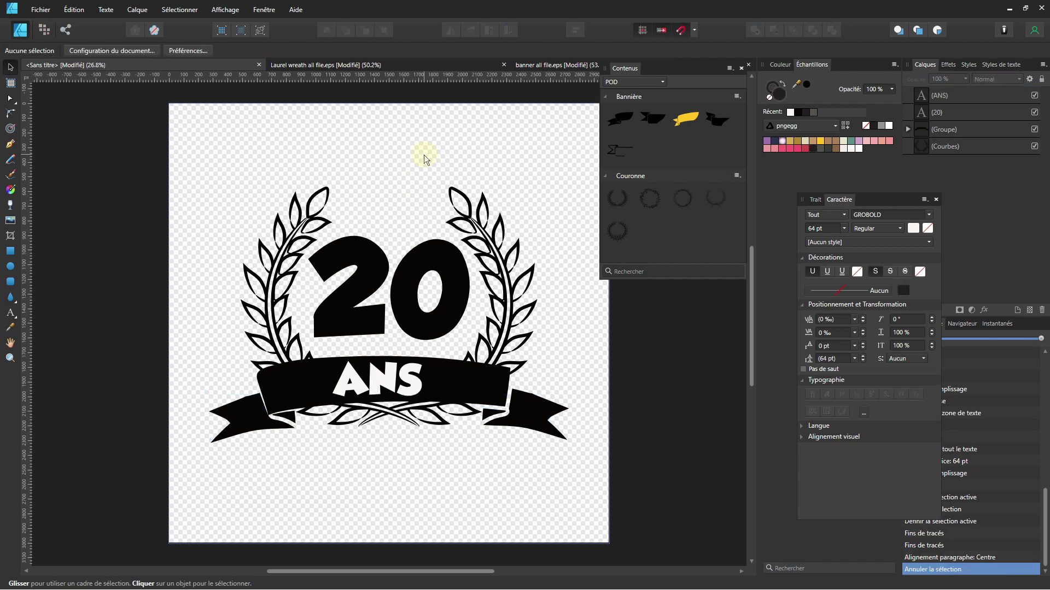
# Group the wreath, banner, "20" and "ANS", and enlarge the group proportionally to span the full page width
pyautogui.scroll(-1, 511, 360)
pyautogui.moveTo(512, 360); pyautogui.dragTo(431, 315)
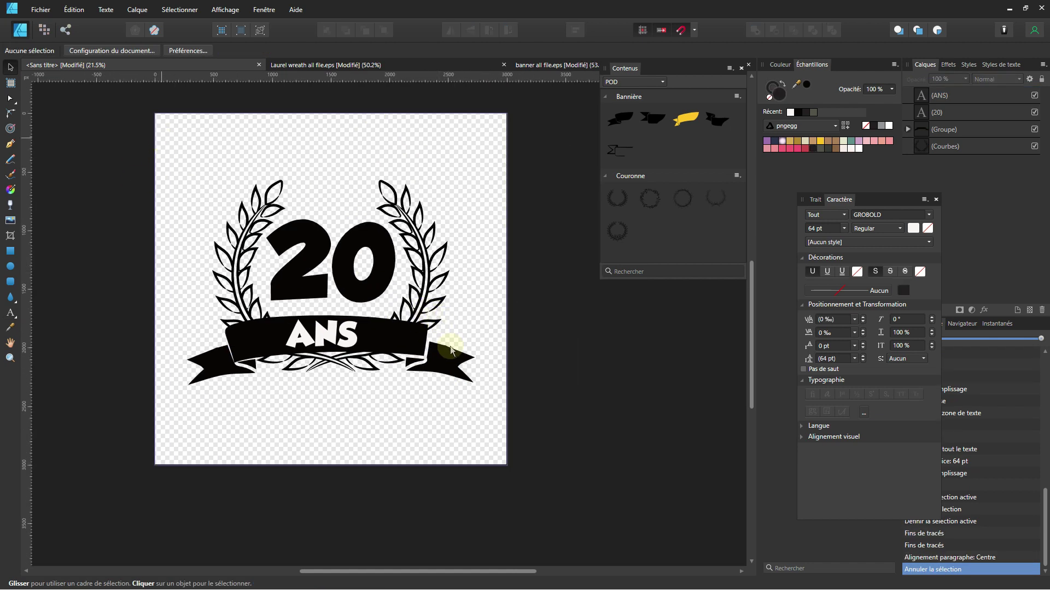
pyautogui.moveTo(451, 351); pyautogui.dragTo(510, 478)
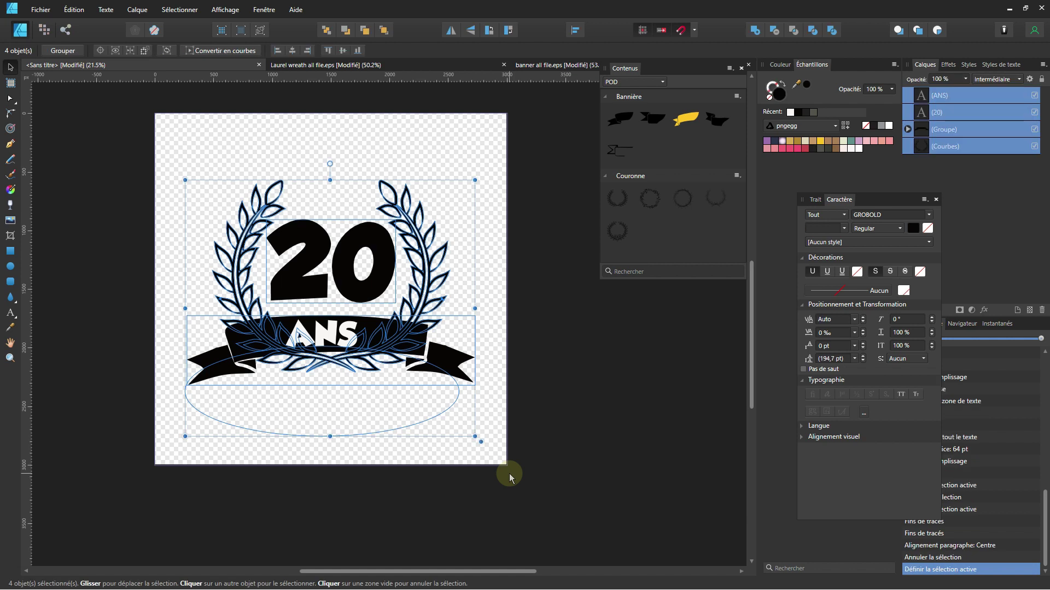
pyautogui.hotkey('ctrl', 'g')
pyautogui.moveTo(481, 440); pyautogui.dragTo(514, 475)
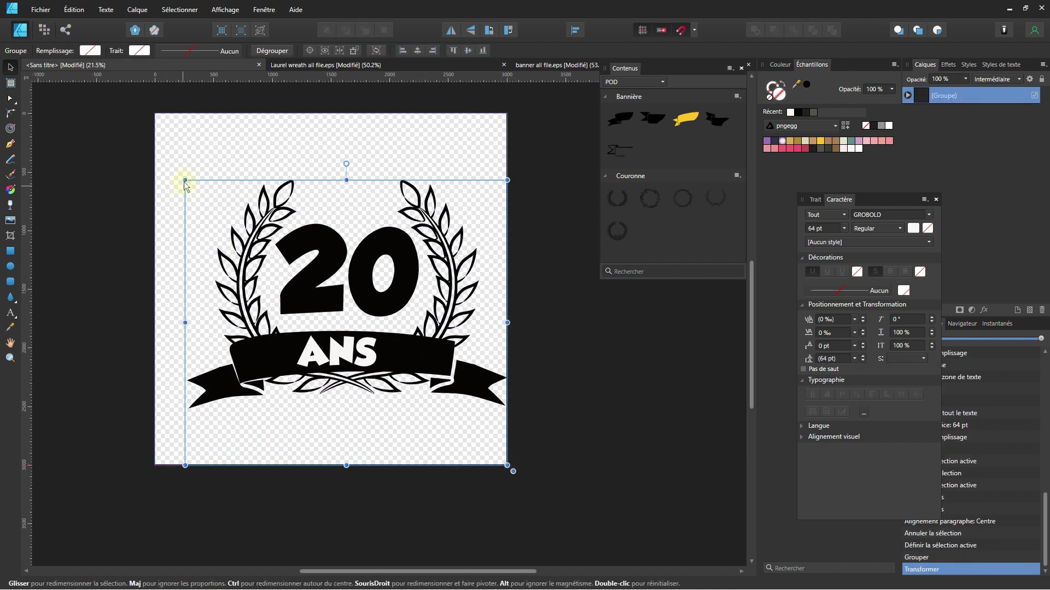
pyautogui.moveTo(184, 180); pyautogui.dragTo(155, 153)
pyautogui.click(102, 236)
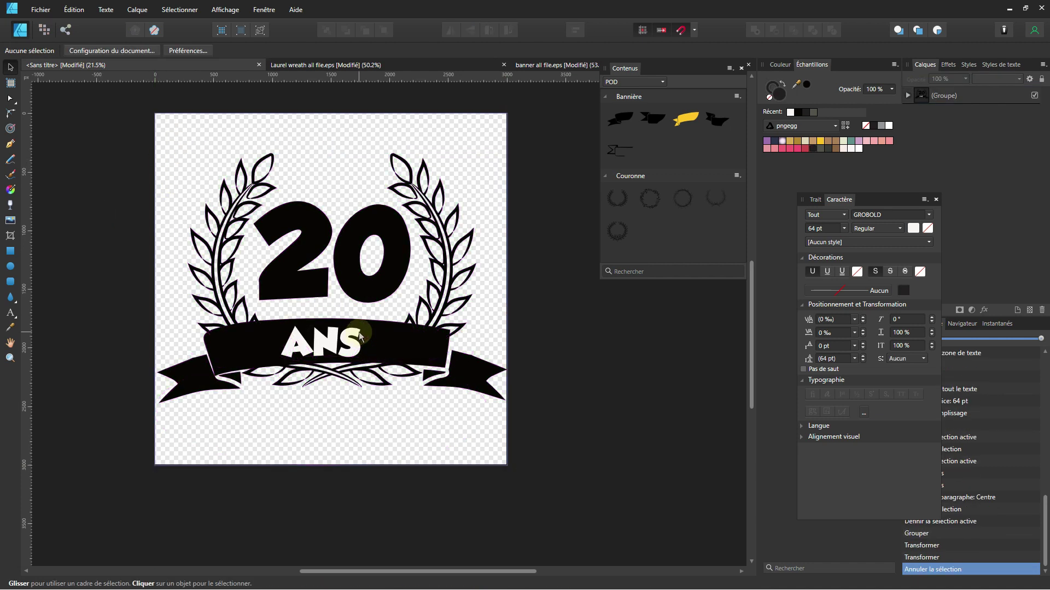